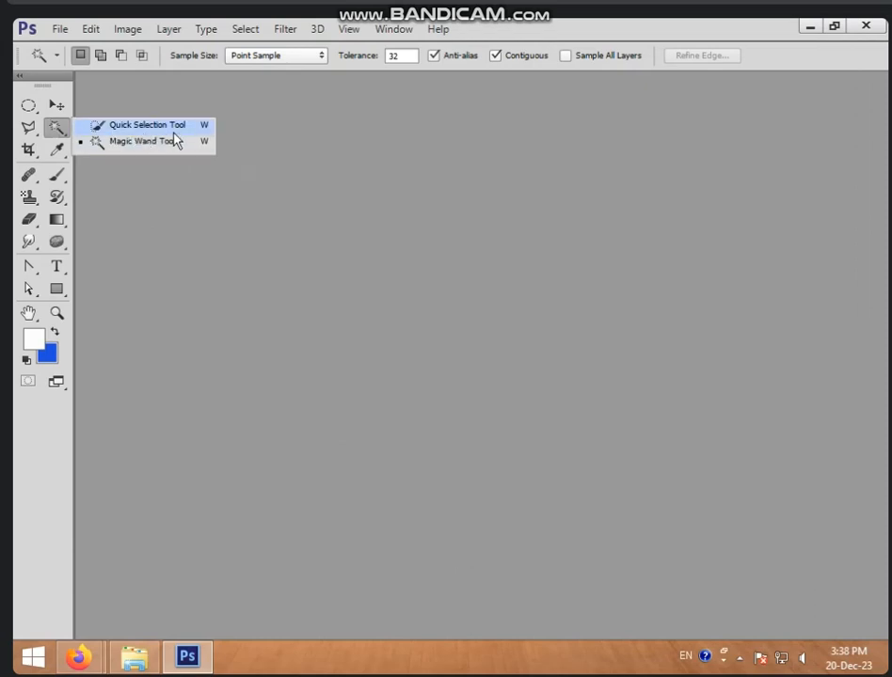
Step: Open the download (2) image from the WALLPAPER folder and move its window further into the workspace
left_click(160, 226)
double_click(279, 201)
left_click(443, 264)
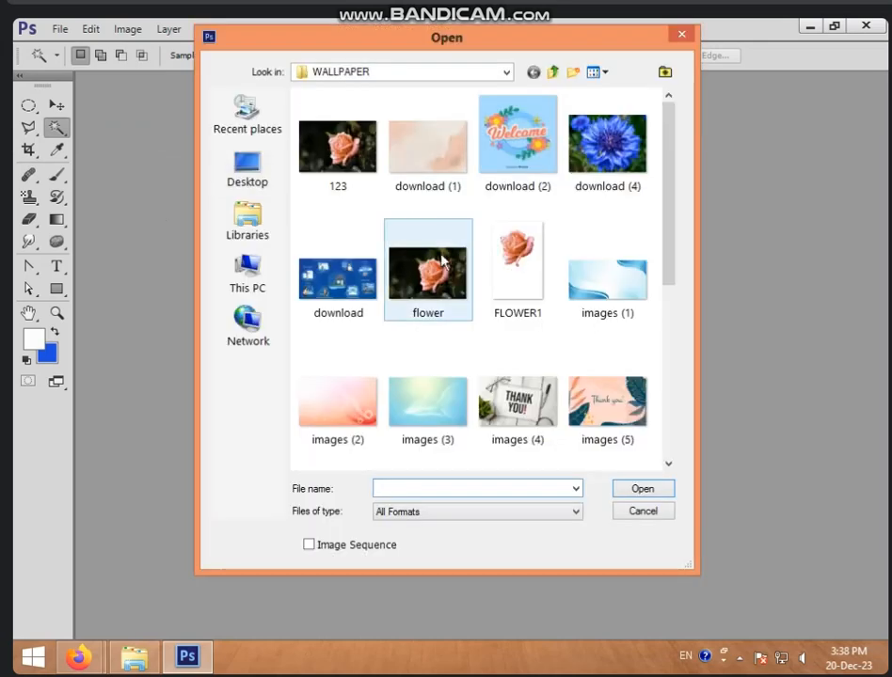
left_click(145, 255)
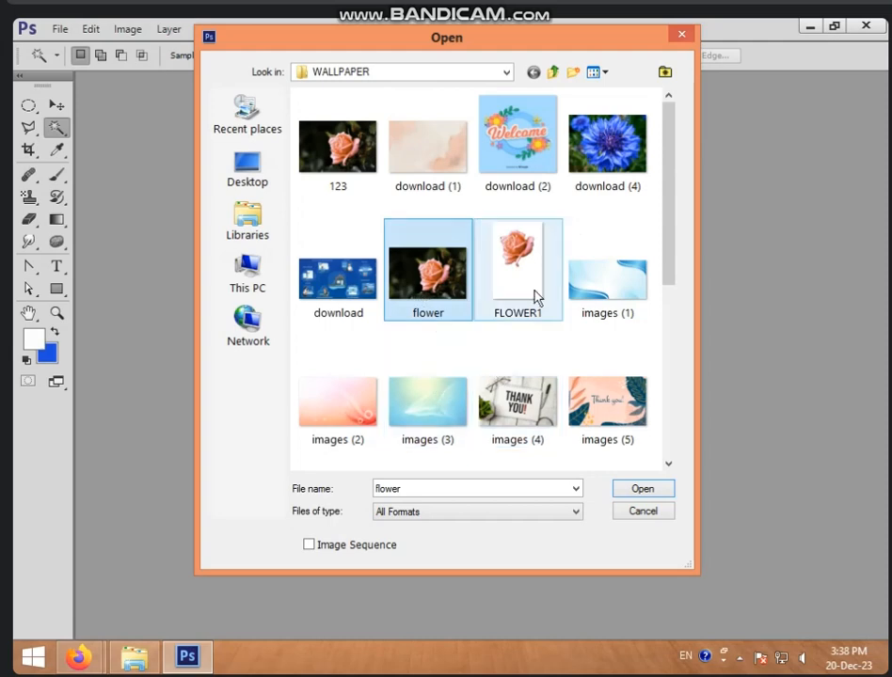
left_click(627, 177)
left_click(517, 180)
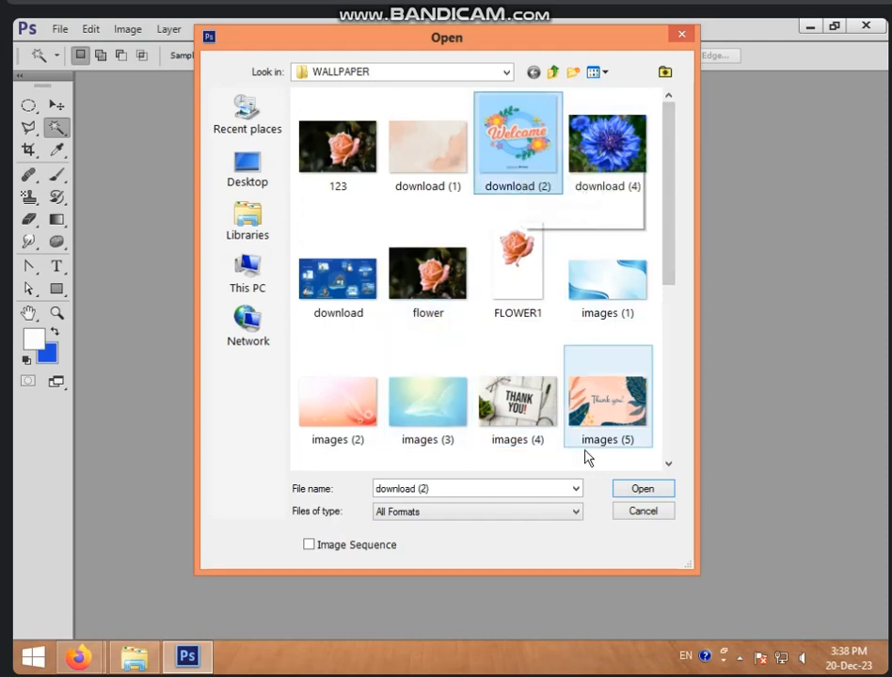
left_click(640, 489)
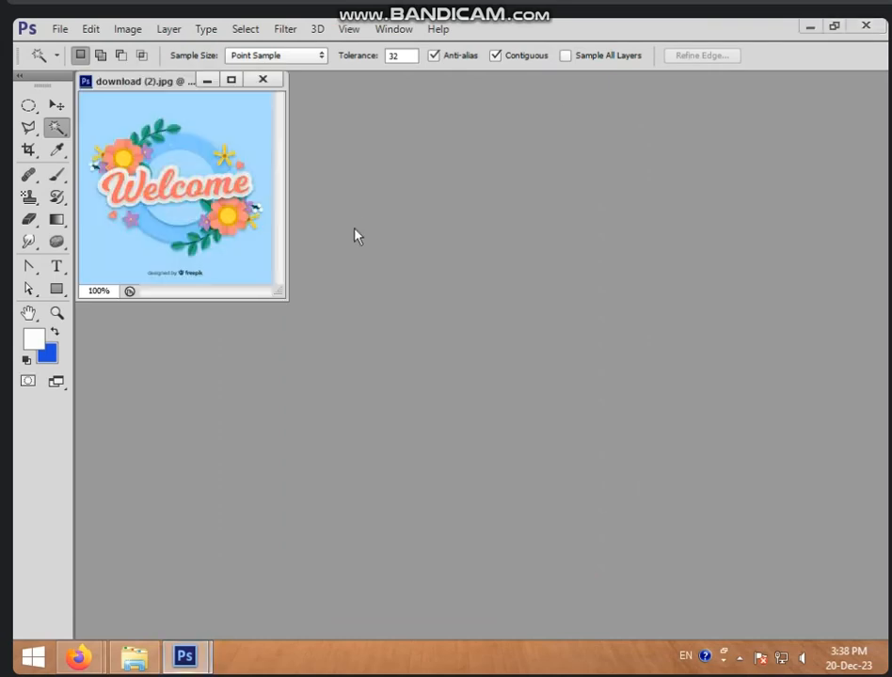
left_click_drag(116, 84, 264, 119)
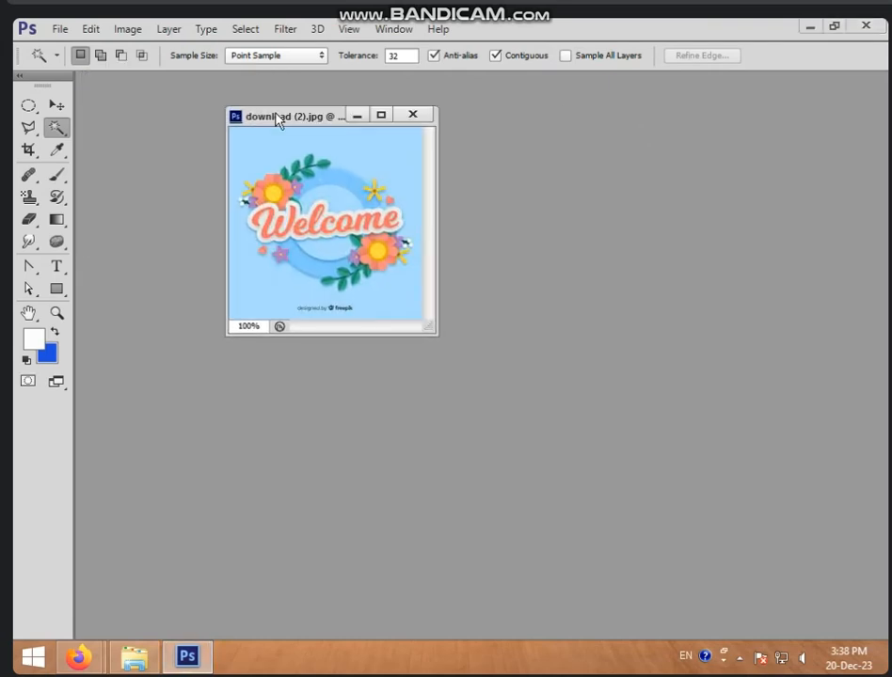
Step: Crop the Welcome image closely around the lettering and flowers with the Crop Tool, and undo the crop
left_click(31, 152)
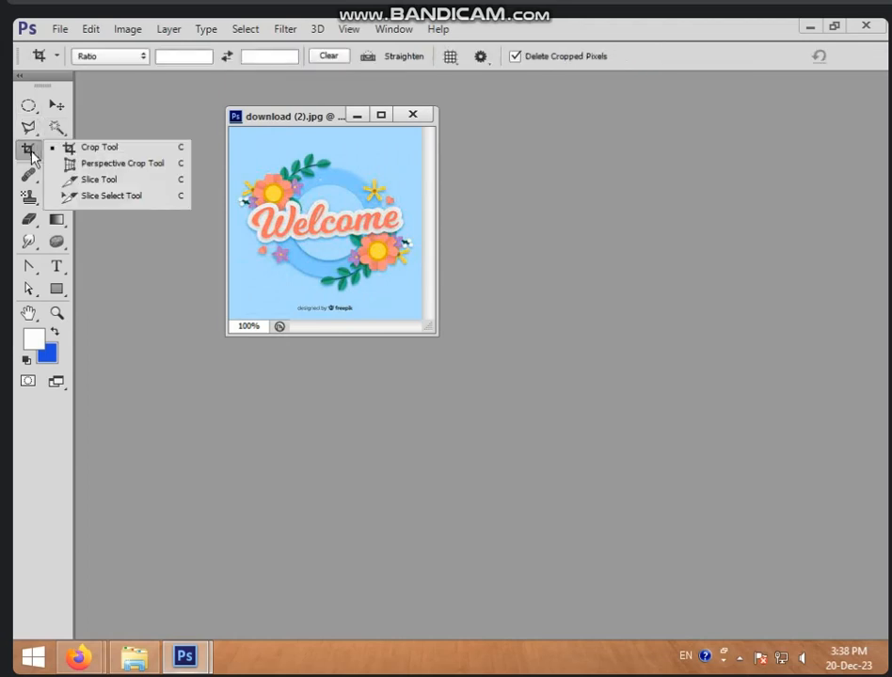
left_click(102, 150)
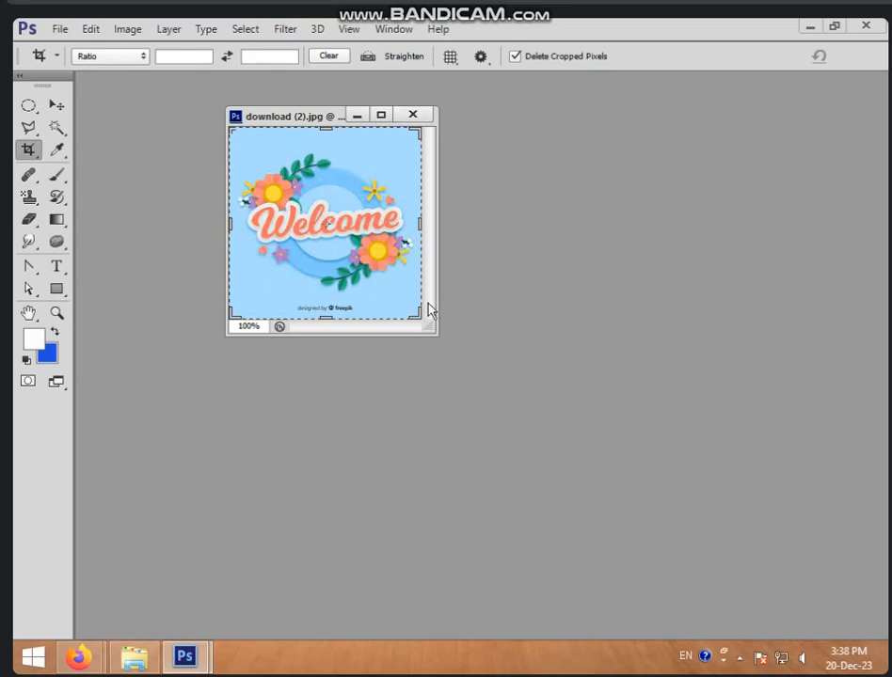
left_click_drag(414, 313, 397, 279)
left_click_drag(346, 261, 328, 242)
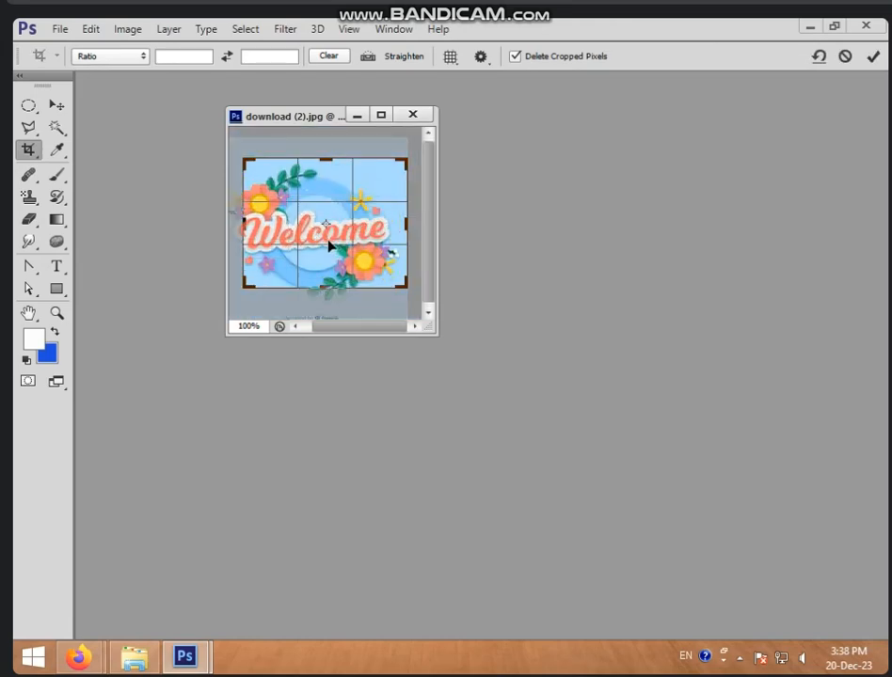
left_click(332, 242)
right_click(28, 151)
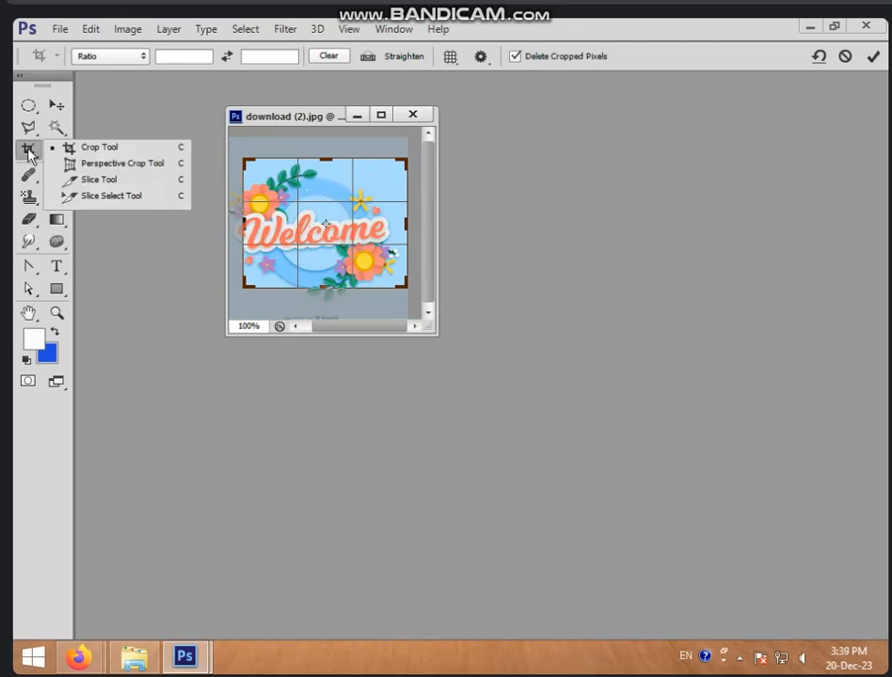
left_click(31, 157)
right_click(28, 153)
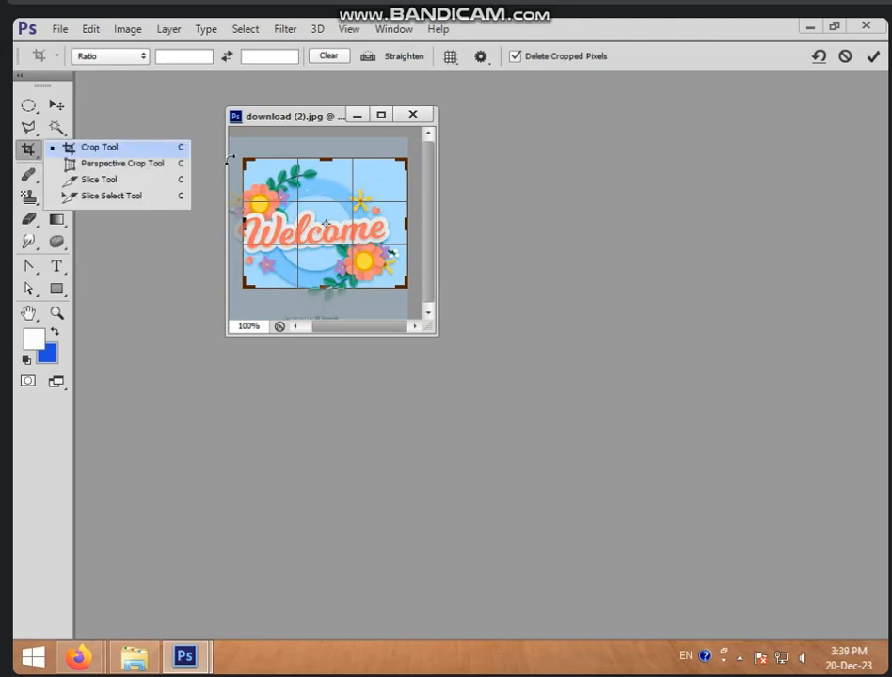
left_click(350, 176)
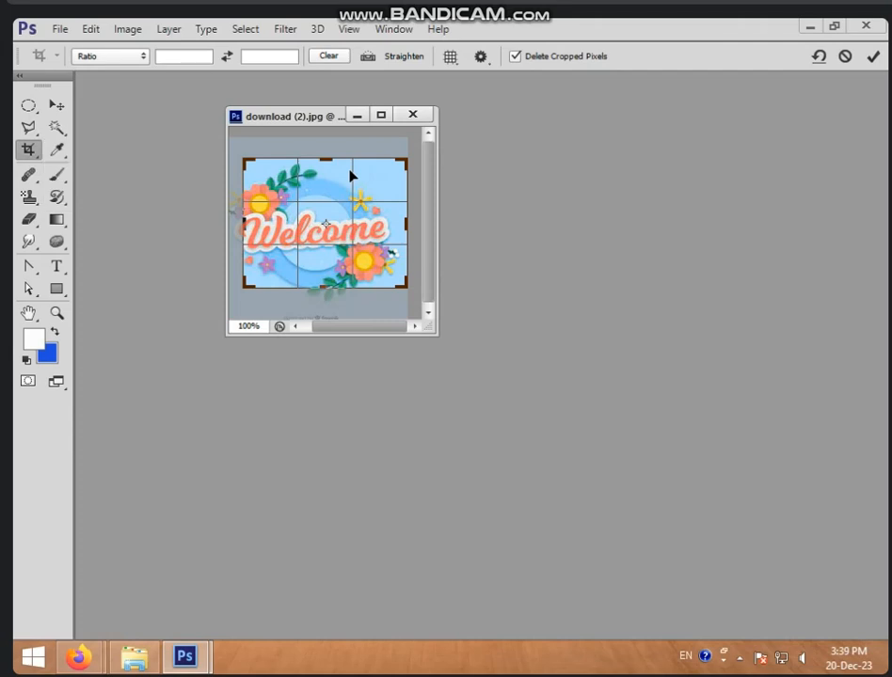
key("Return")
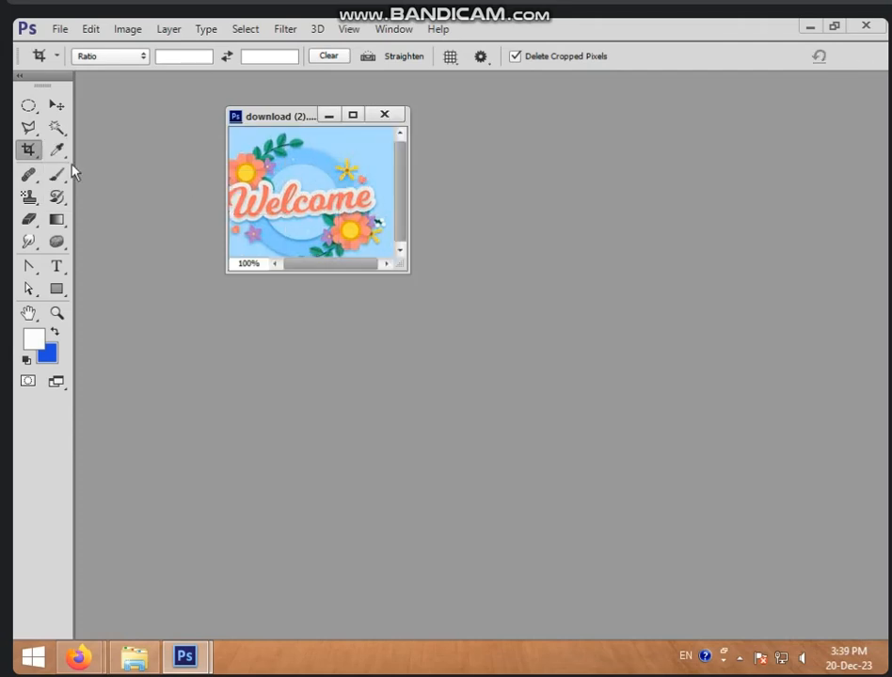
key("ctrl+z")
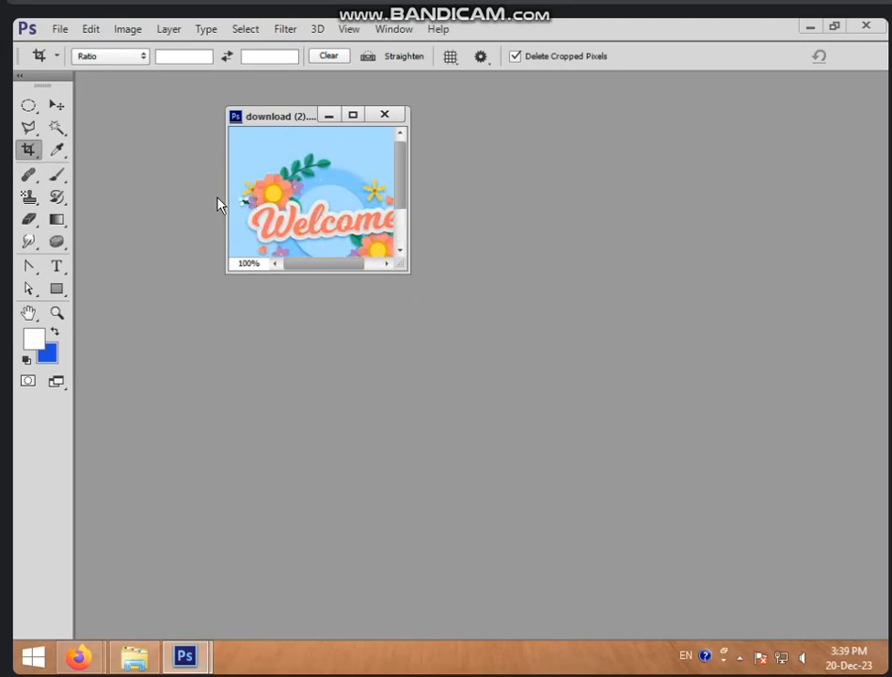
Step: Open the images (4) picture from the WALLPAPER folder
key("ctrl+o")
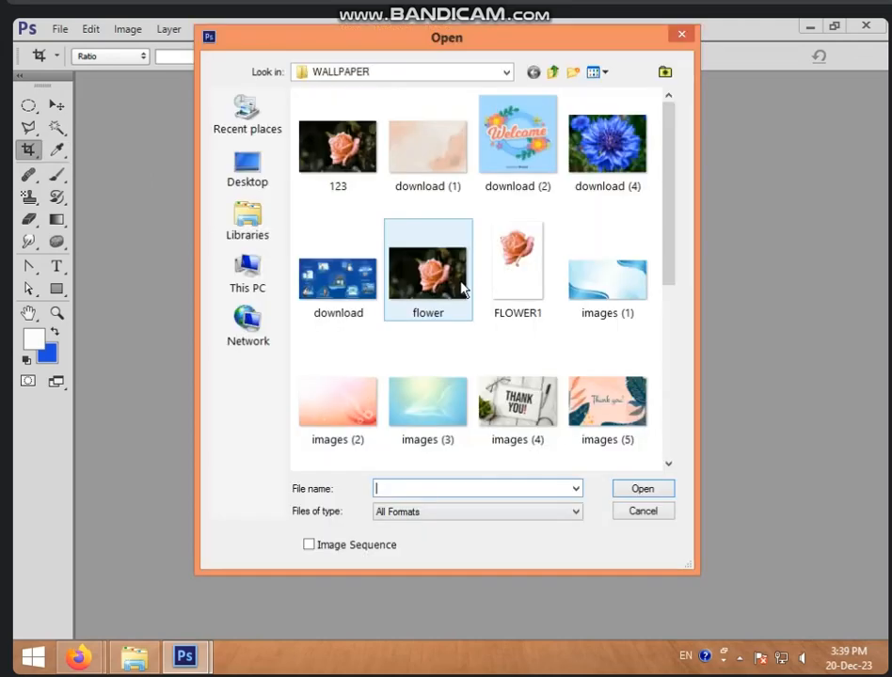
double_click(516, 423)
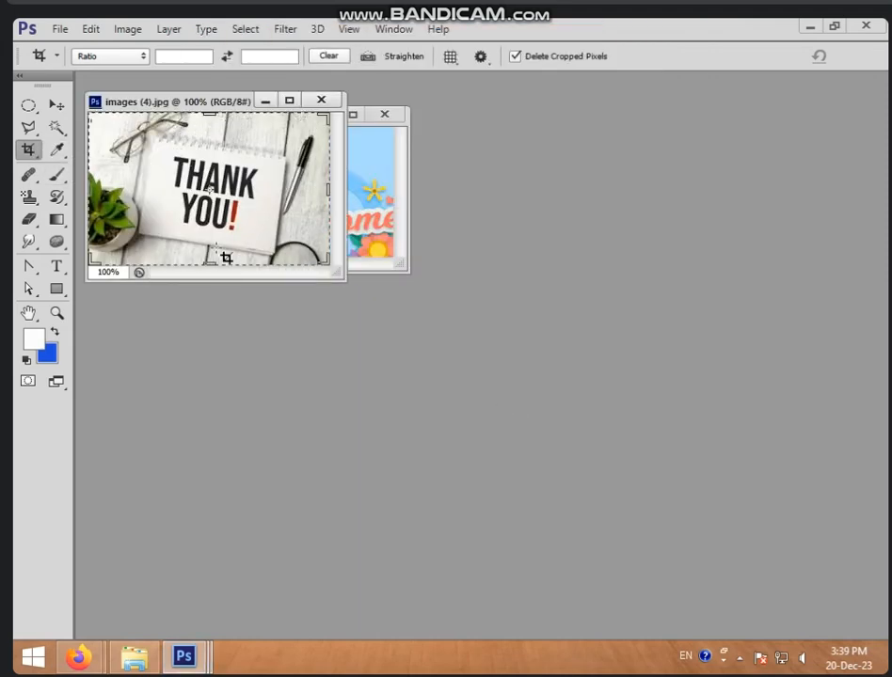
mouse_move(226, 255)
left_mouse_down()
mouse_move(186, 209)
mouse_move(214, 190)
left_mouse_up()
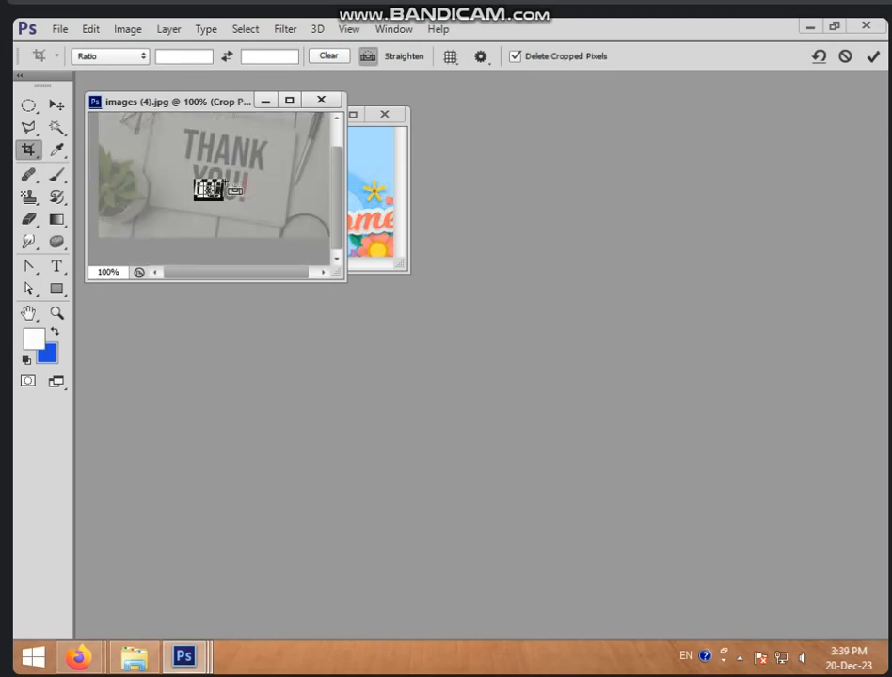
left_click_drag(185, 169, 164, 171)
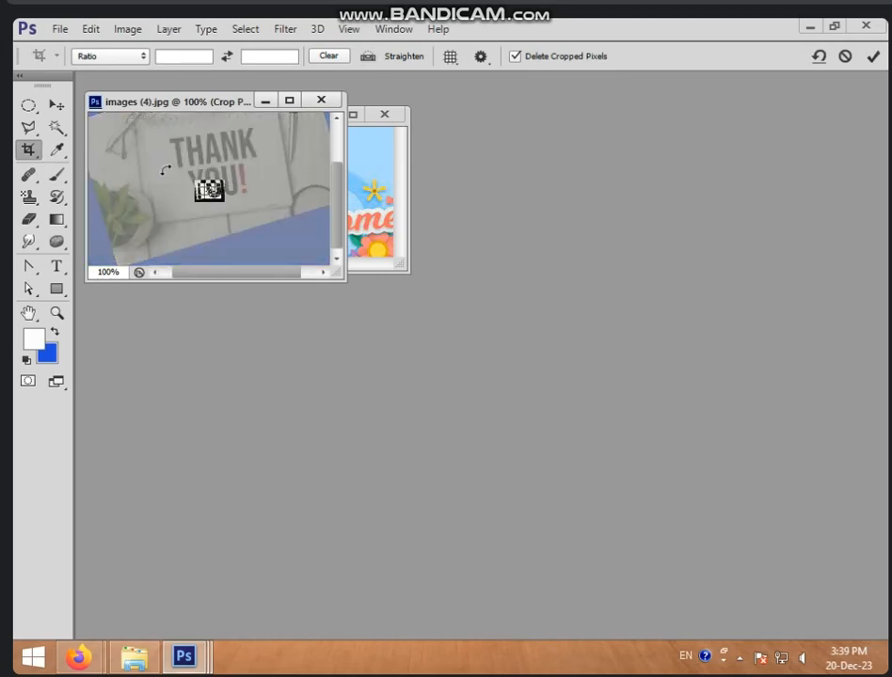
left_click(31, 150)
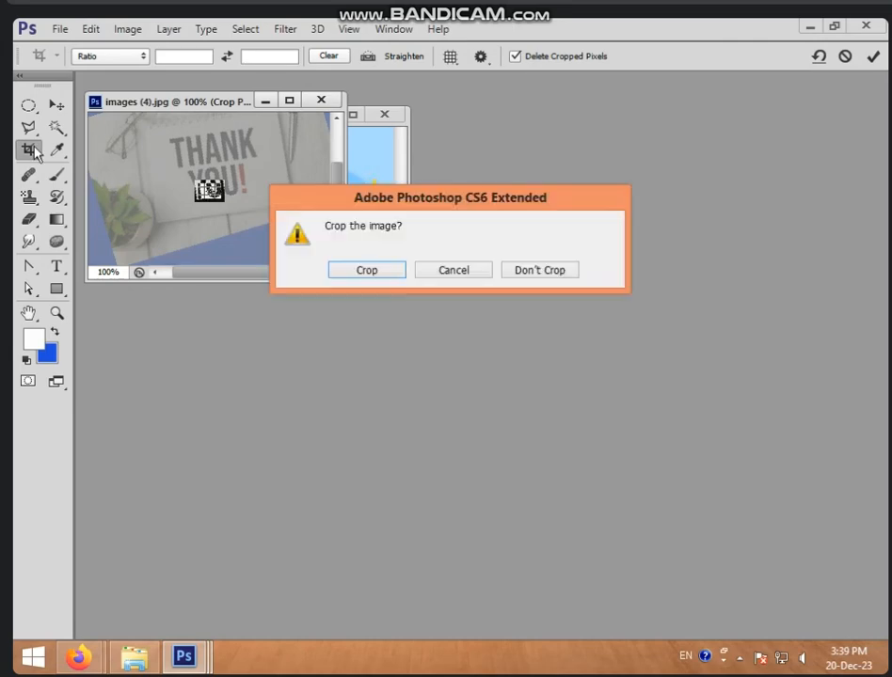
left_click(539, 276)
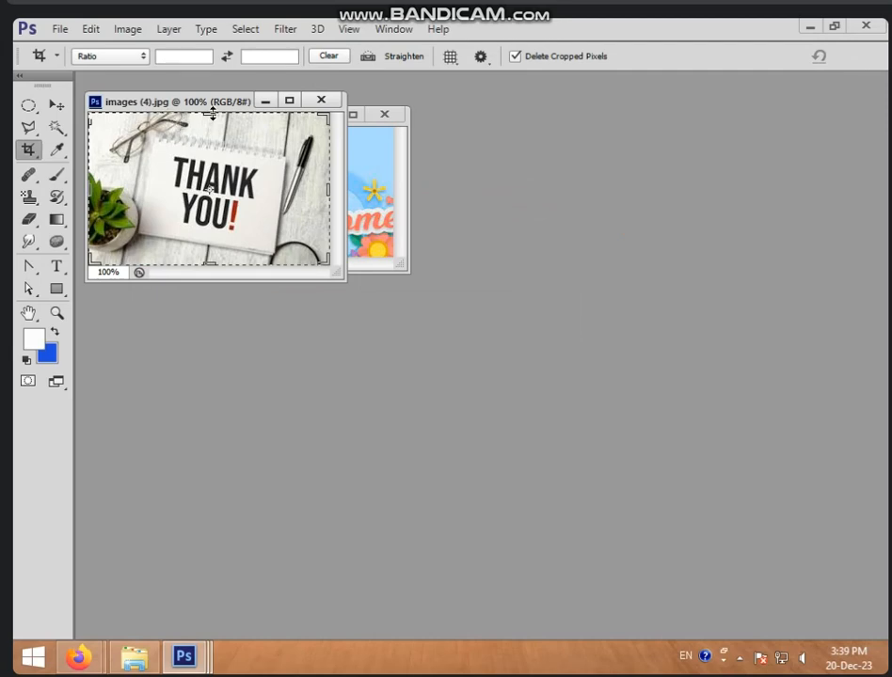
Step: Shrink the crop frame on the THANK YOU picture and reposition the picture so the frame encloses the notepad lettering
left_click_drag(209, 114, 243, 192)
left_click_drag(232, 190, 246, 191)
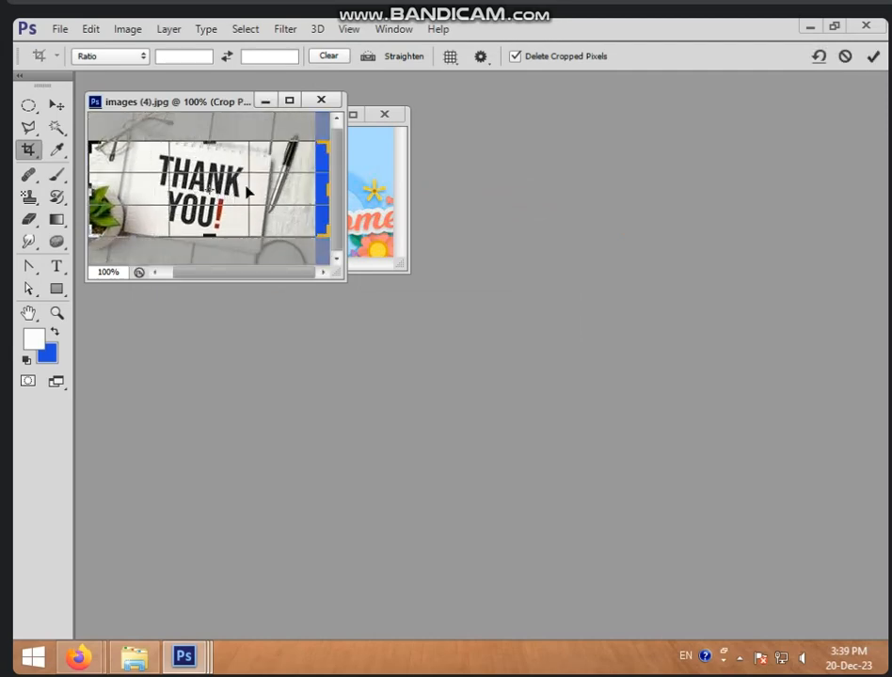
left_click_drag(329, 189, 280, 187)
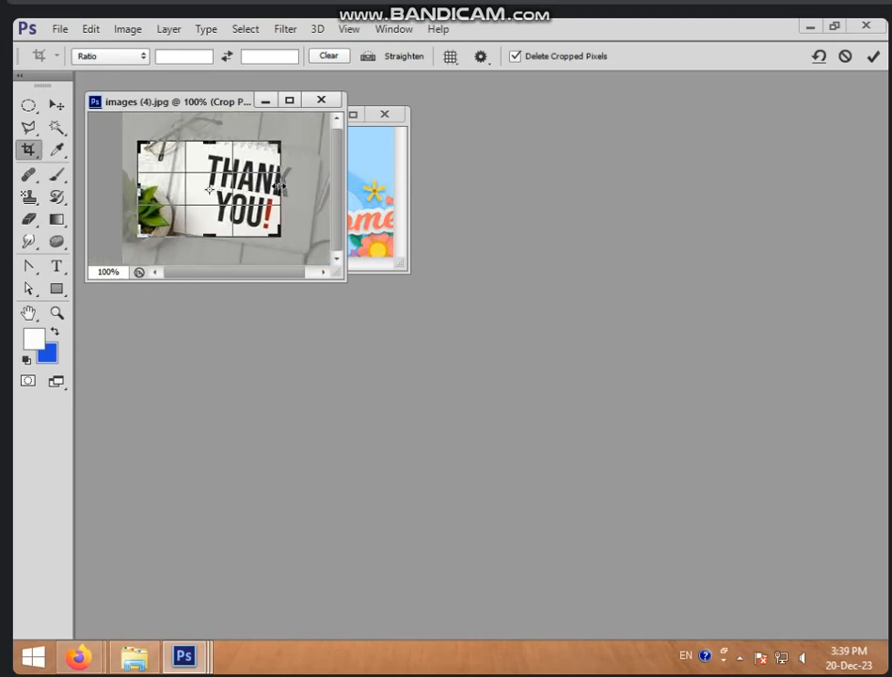
left_click_drag(192, 180, 150, 181)
left_click_drag(223, 182, 202, 182)
left_click_drag(228, 196, 243, 196)
left_click_drag(210, 200, 210, 199)
left_click_drag(163, 153, 179, 157)
left_click_drag(238, 148, 222, 149)
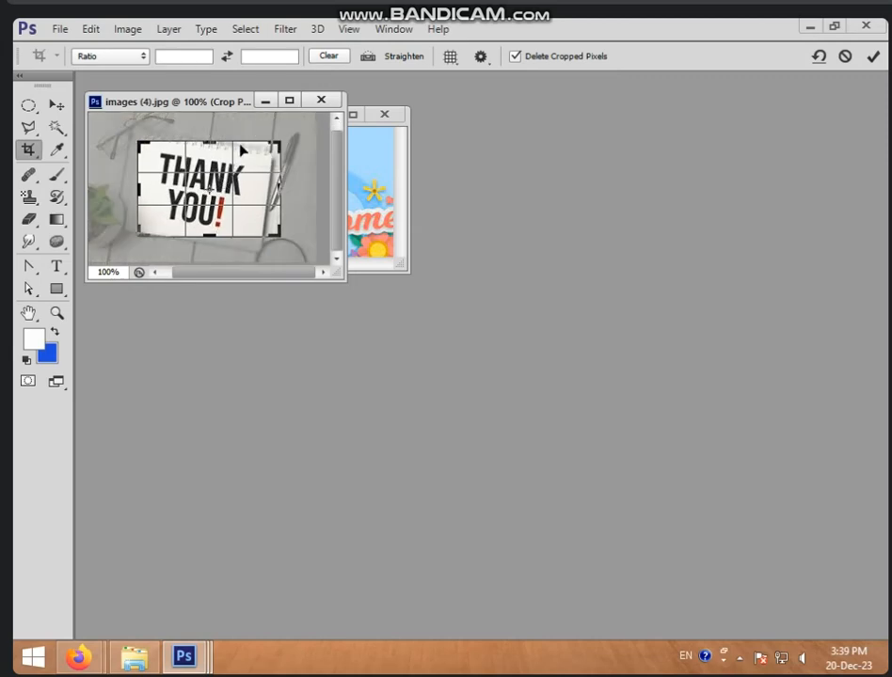
Step: Set the crop frame's aspect ratio to 3.2 by 2.3 and clear the ratio values
left_click(174, 55)
left_click(267, 57)
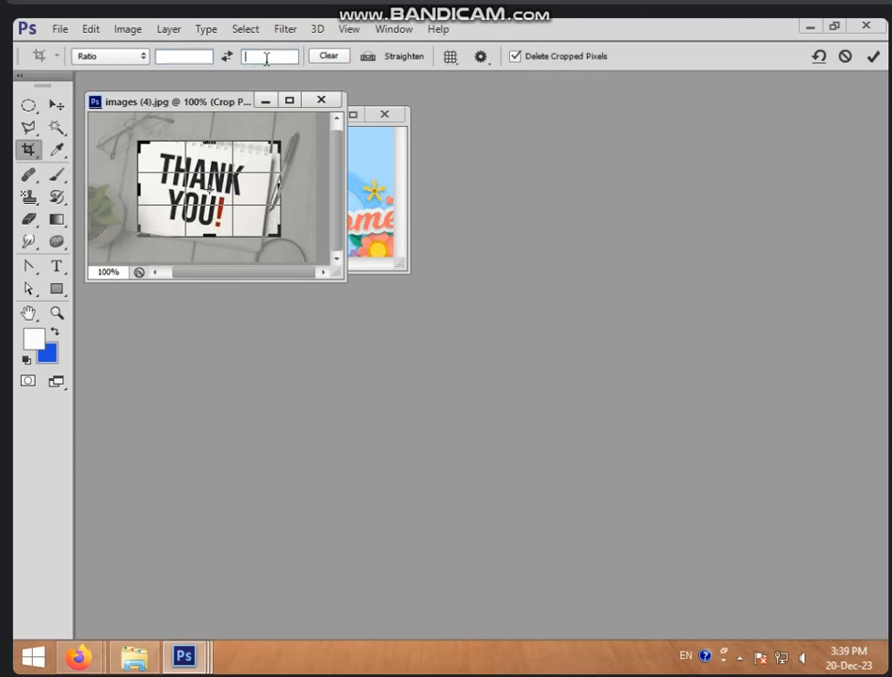
left_click(190, 57)
type("3.2")
left_click(269, 56)
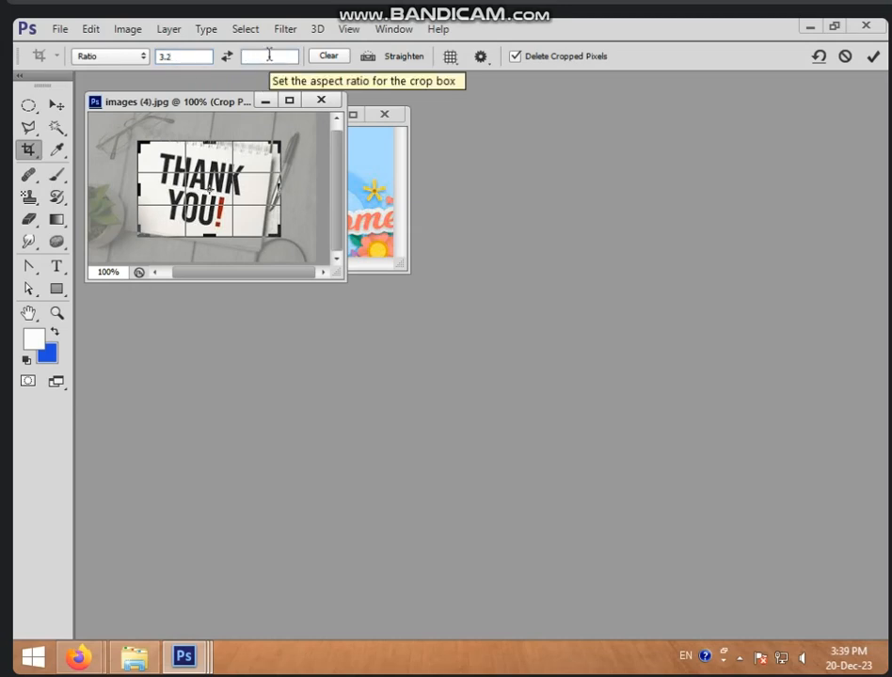
type("2.3")
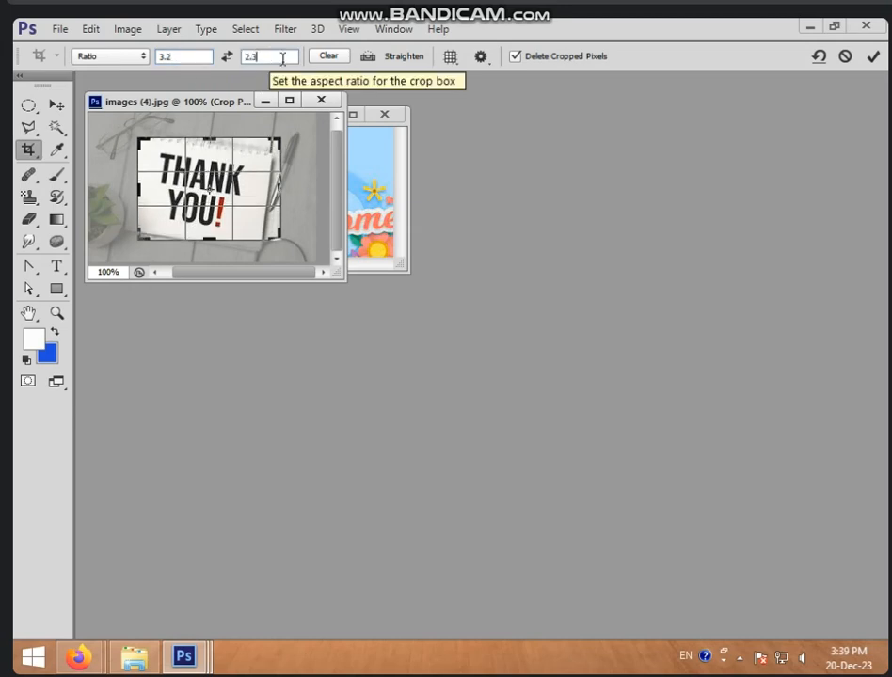
left_click(332, 61)
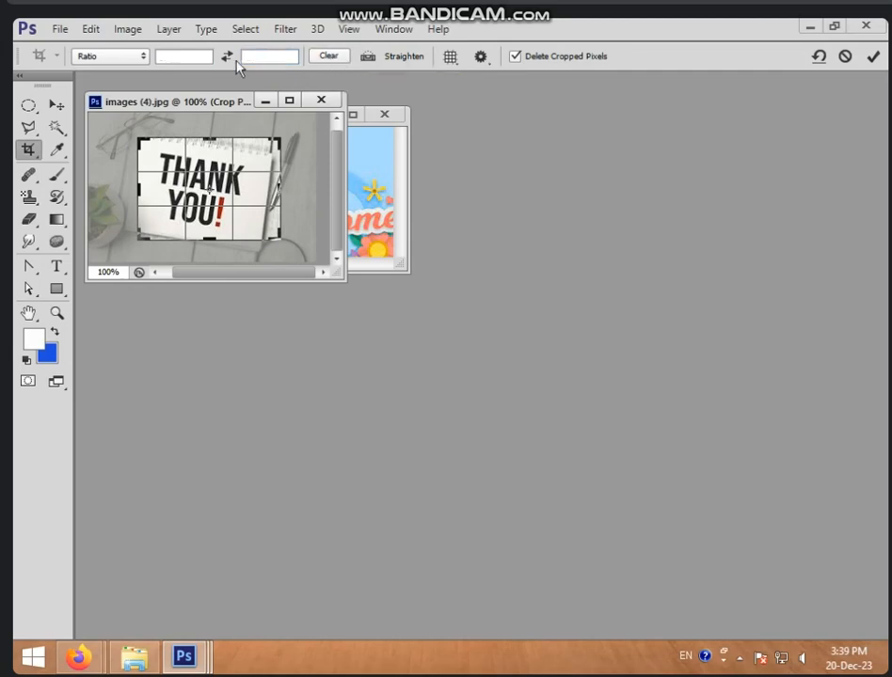
Step: Close both open images, discarding the changes to download (2).jpg
left_click(391, 170)
left_click(384, 114)
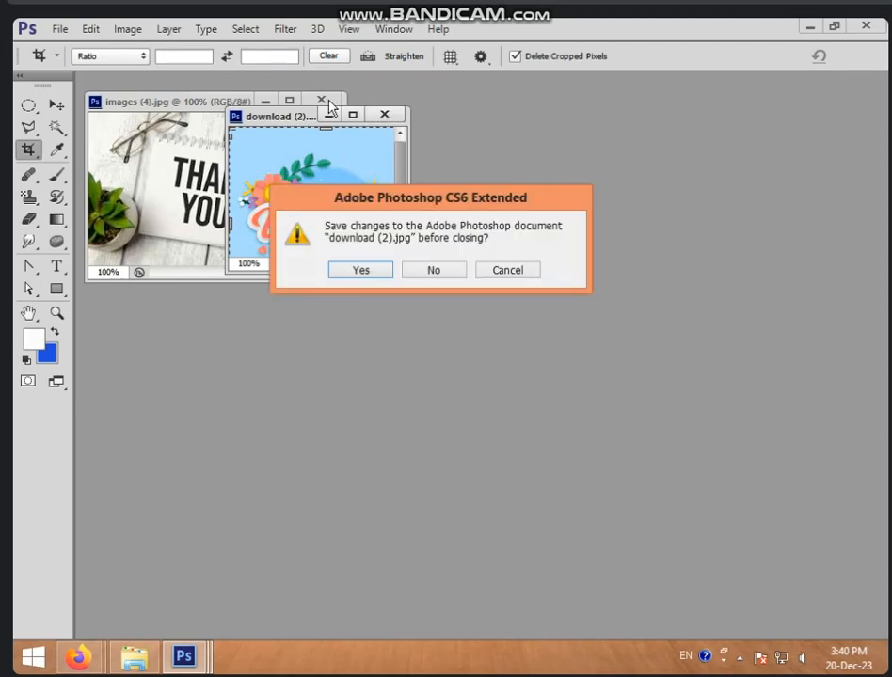
left_click(433, 270)
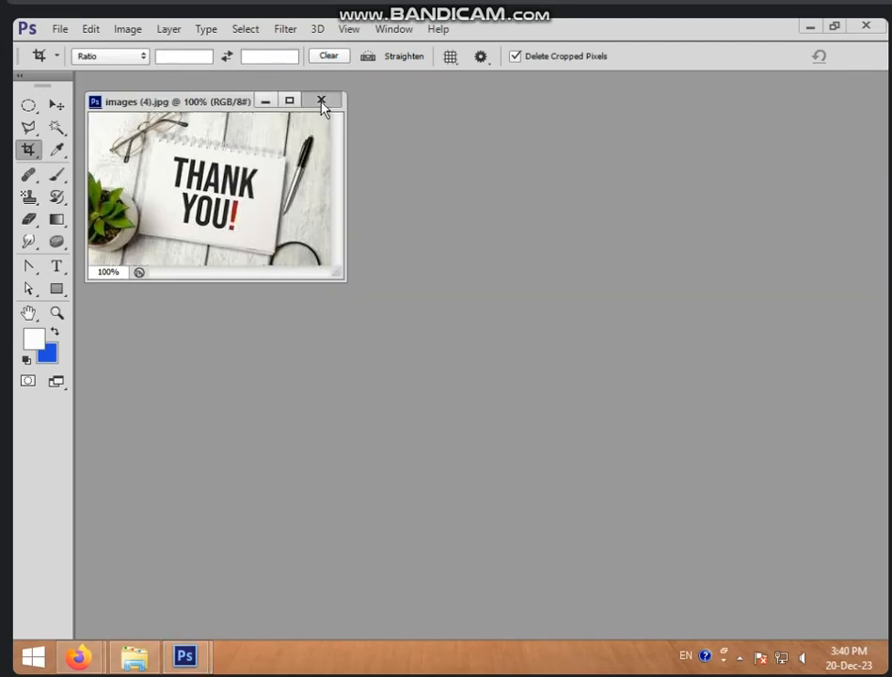
left_click(321, 100)
Step: Open the flower image from the WALLPAPER folder
double_click(393, 252)
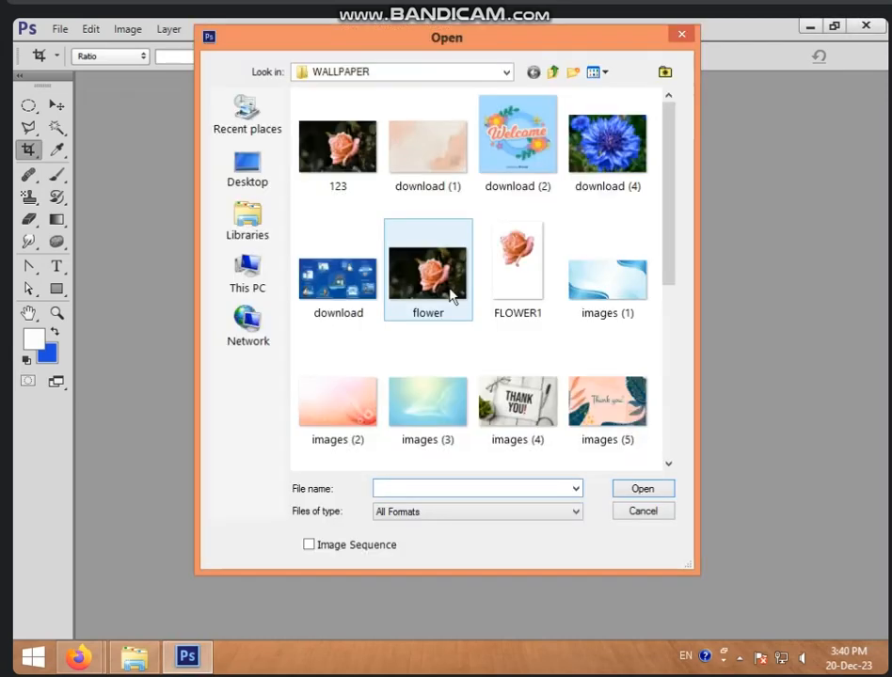
left_click(411, 299)
double_click(411, 299)
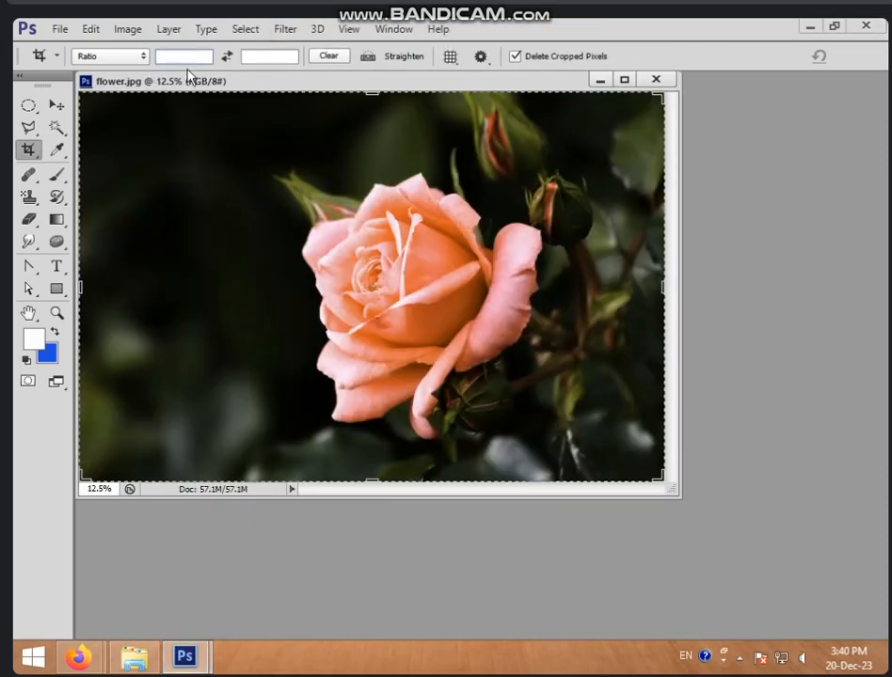
Step: Set the crop aspect ratio for the rose photo to 2.0 by 2.0
type("2.0")
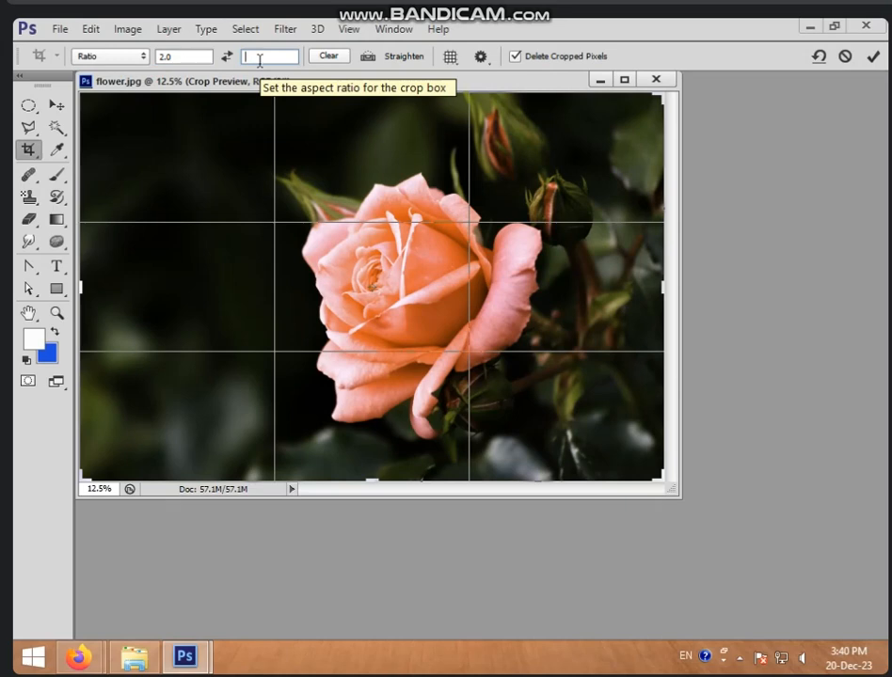
left_click(260, 60)
type("2")
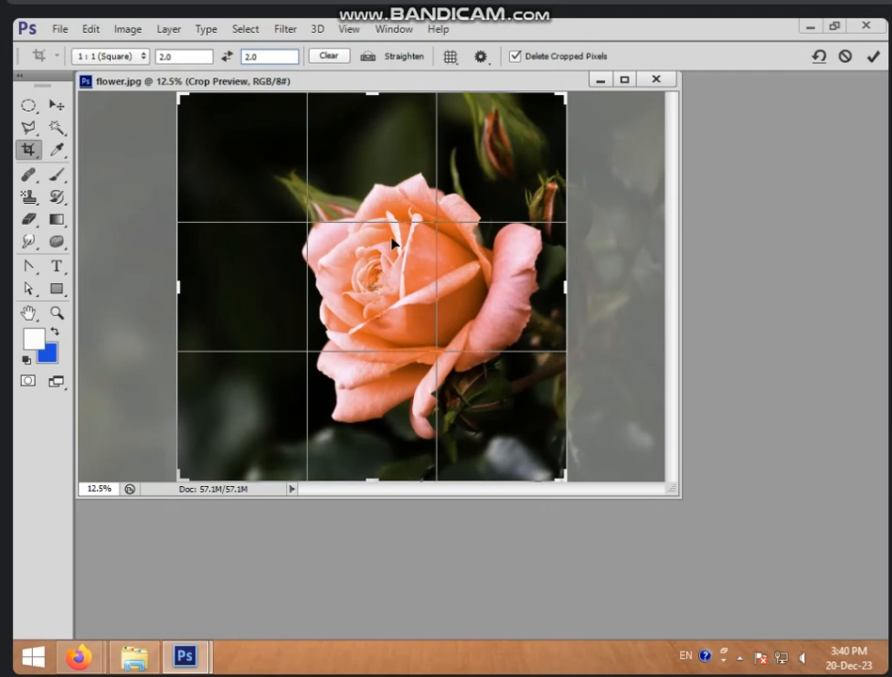
Step: Change the second value of the crop aspect ratio to 1.5
left_click_drag(260, 57, 179, 52)
type("1")
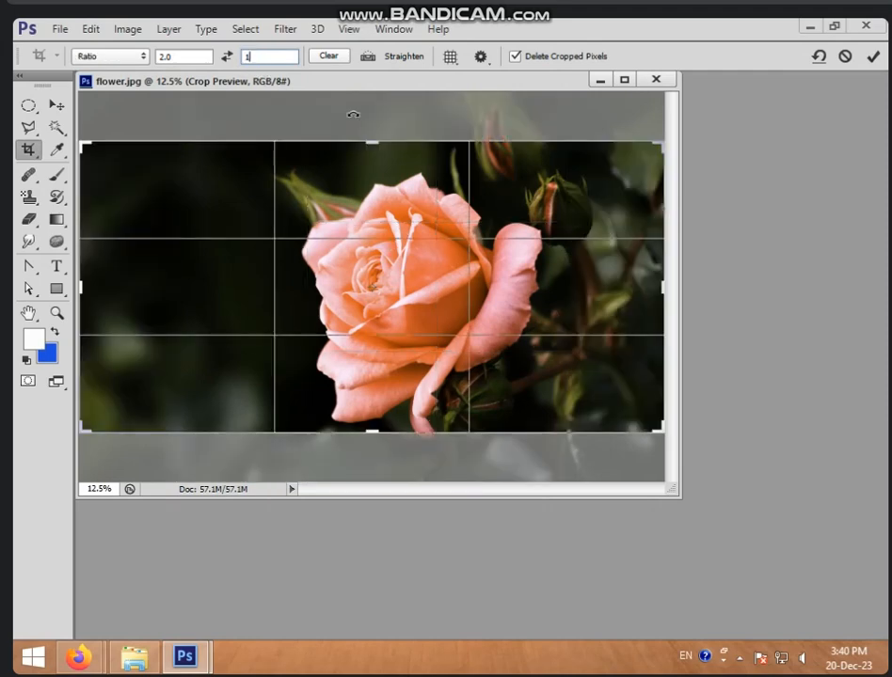
type(".5")
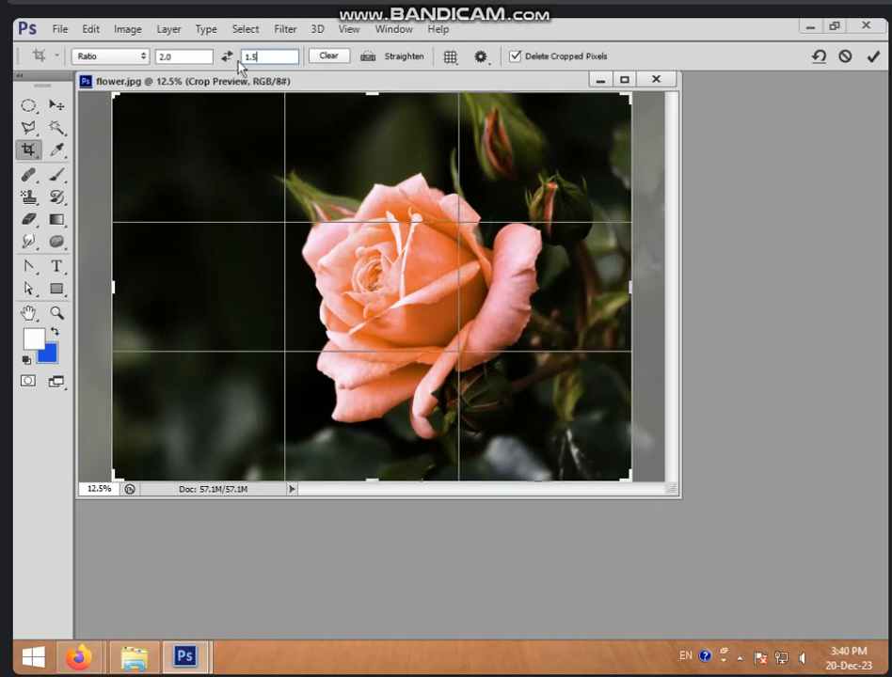
Step: Clear the crop aspect ratio and set it to 3.0 by 2.3
left_click(329, 56)
left_click(183, 55)
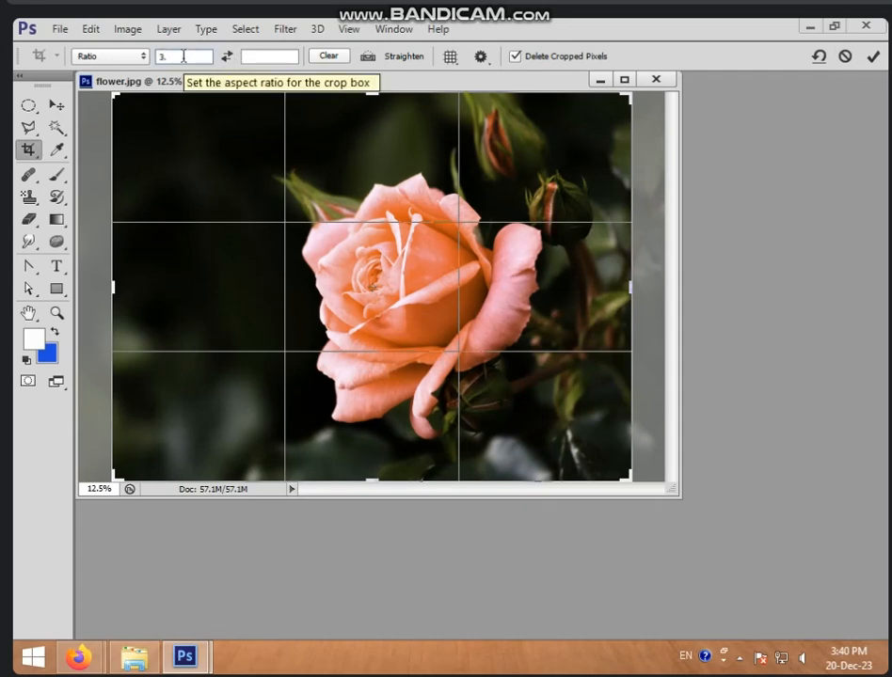
type("3.0")
left_click(268, 56)
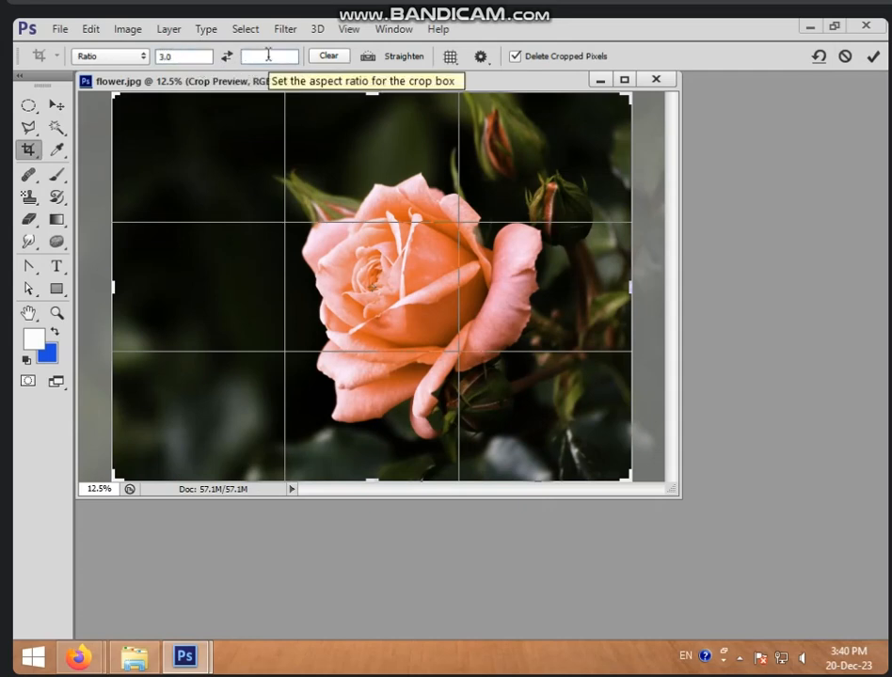
type("2.3")
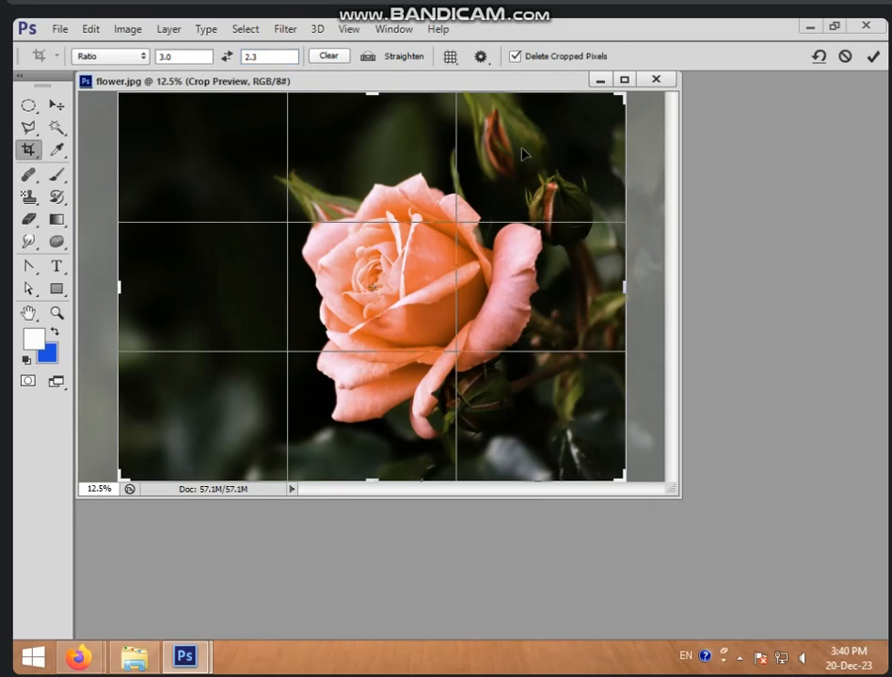
Step: Apply the crop to the rose photo and undo it
key("Return")
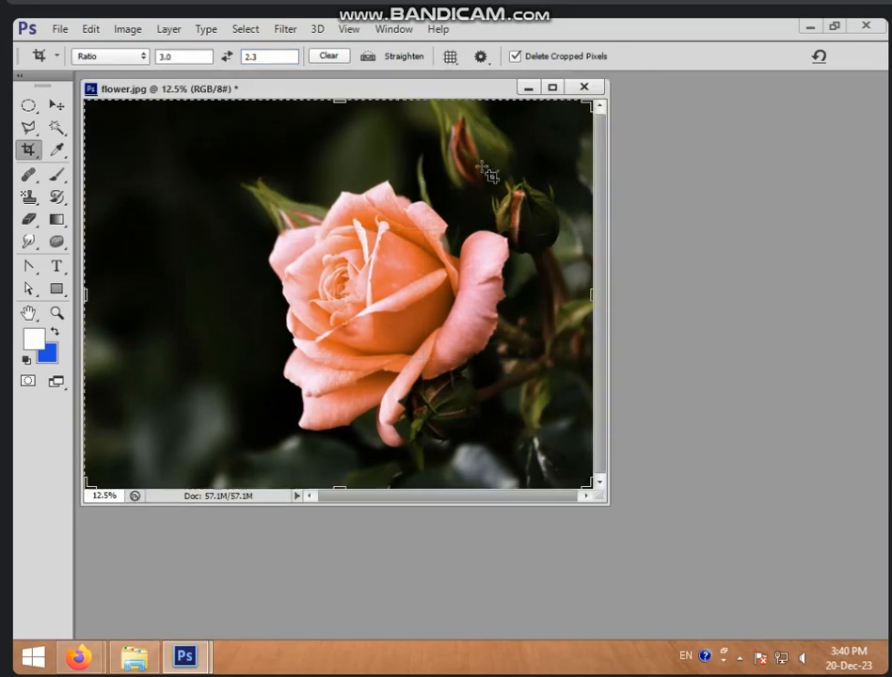
key("ctrl")
key("ctrl+z")
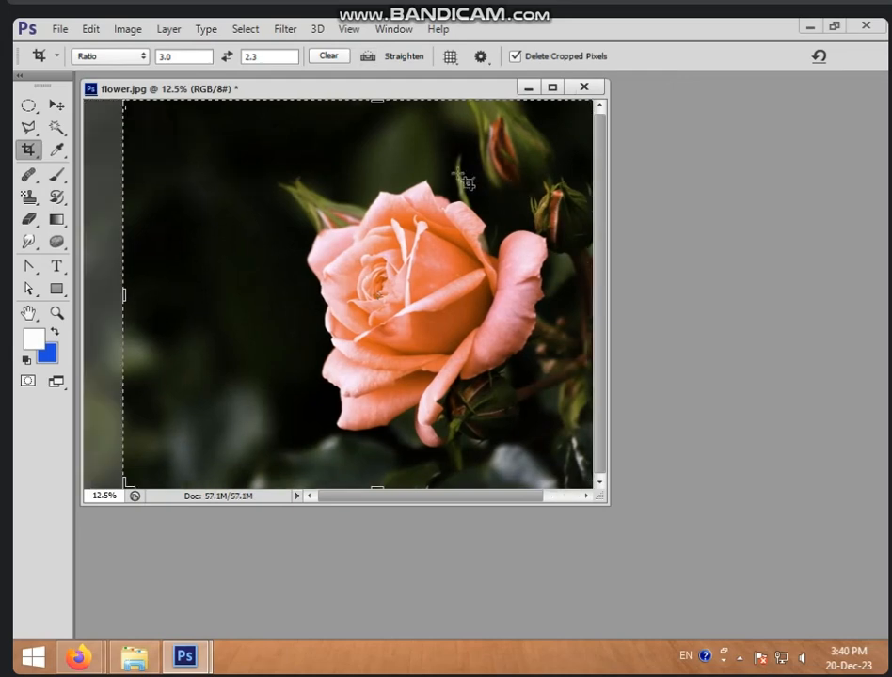
Step: Swap the two crop aspect ratio values and swap them back
left_click(225, 58)
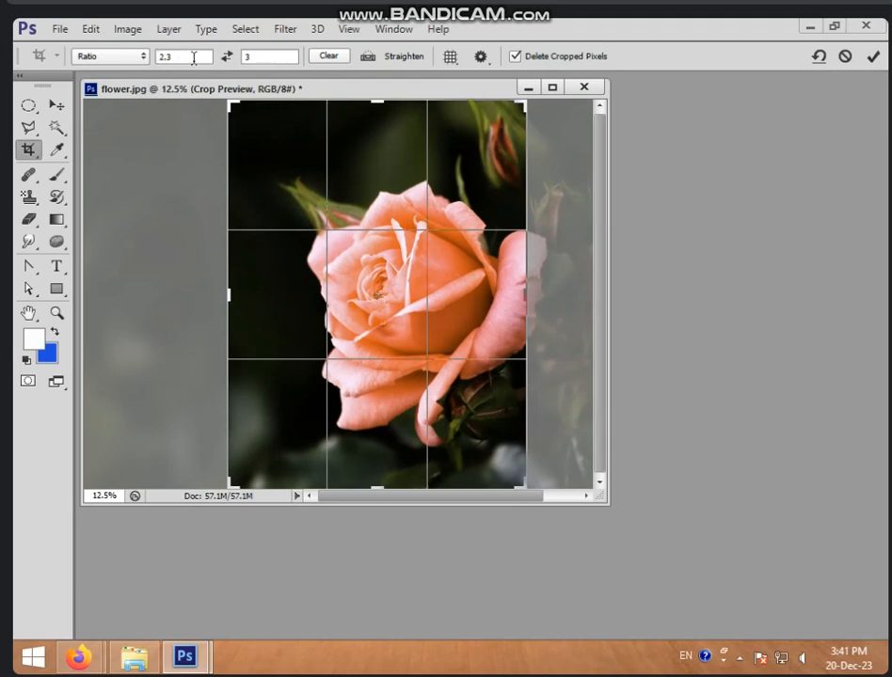
left_click(226, 58)
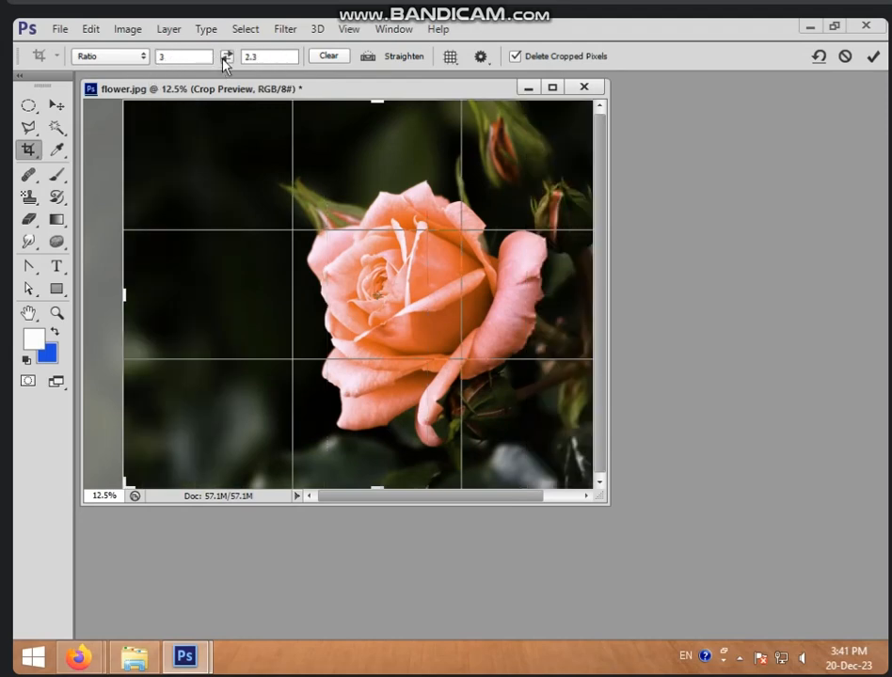
Step: Switch to the Perspective Crop Tool, discarding the pending crop of the rose photo
right_click(20, 150)
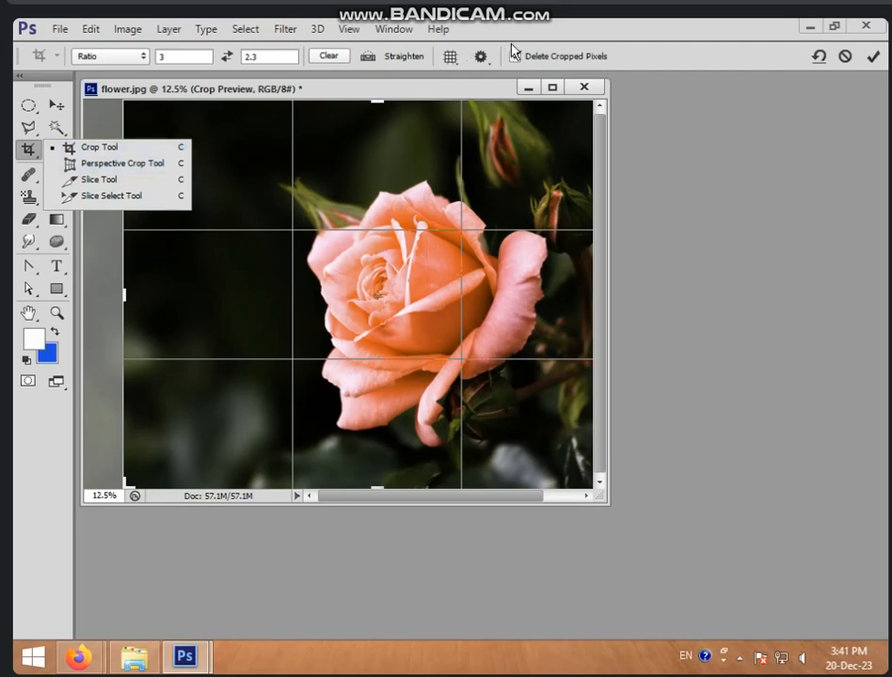
left_click(107, 167)
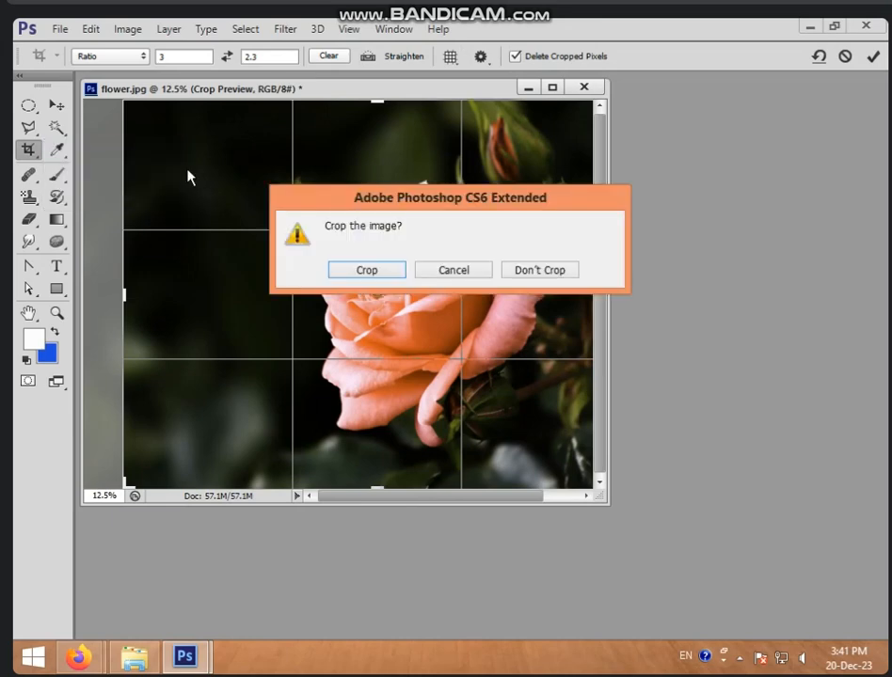
left_click(530, 273)
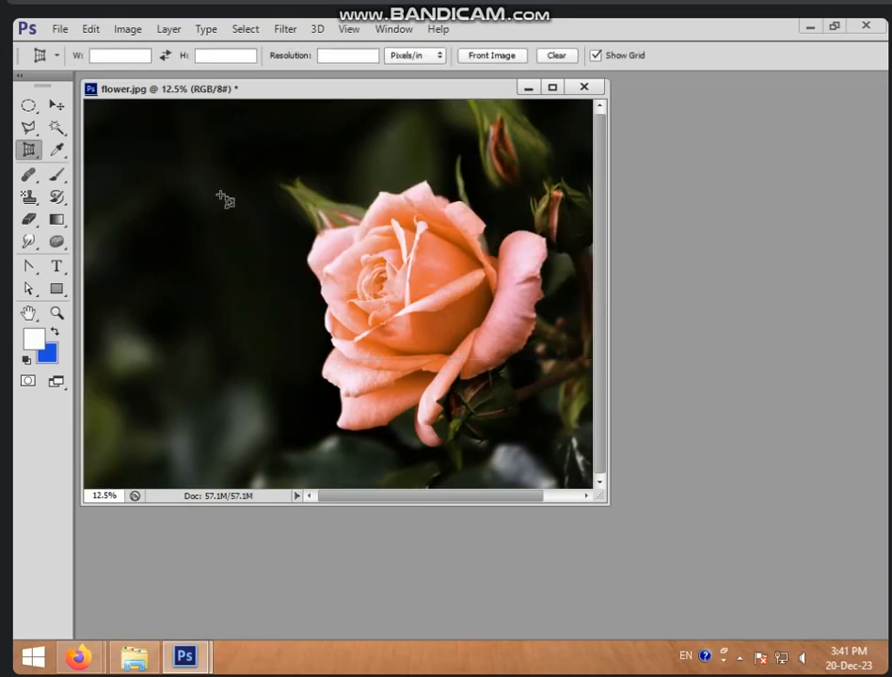
Step: Draw a perspective crop over the rose, pull its two upper corners and lower-left corner outward, and apply it
left_click_drag(202, 170, 414, 363)
left_click_drag(490, 384, 505, 408)
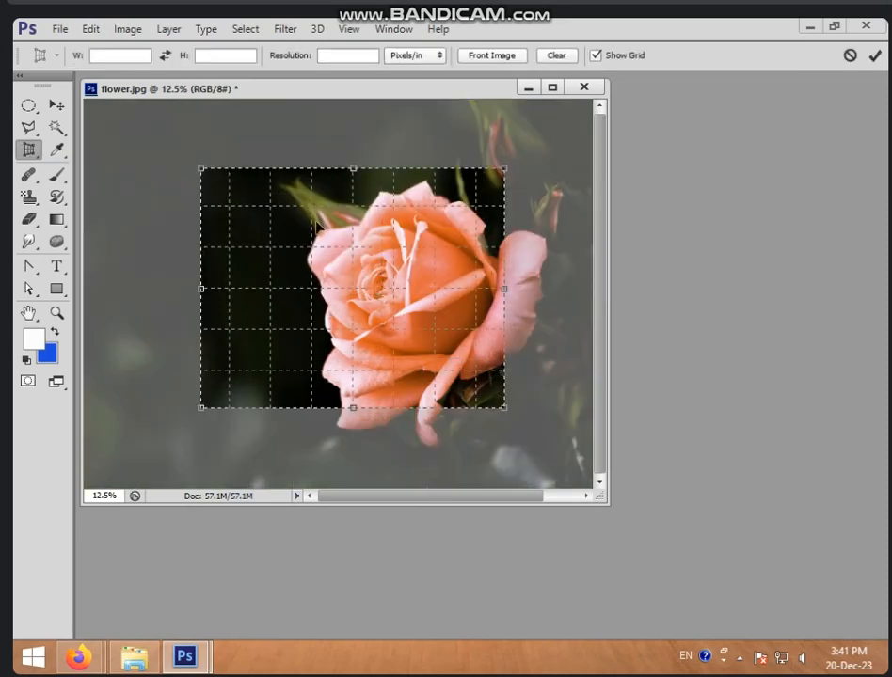
left_click_drag(202, 171, 111, 160)
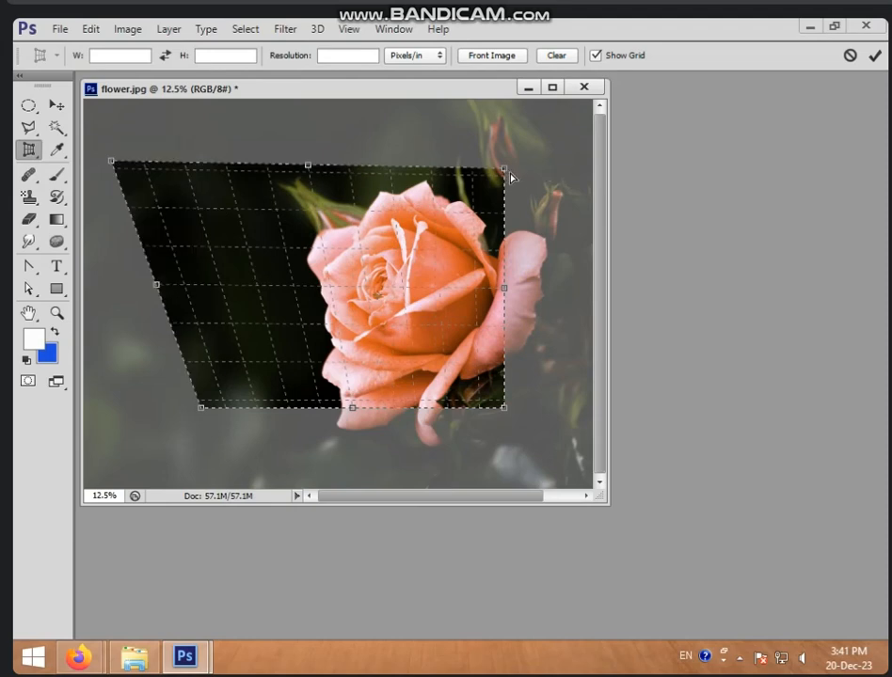
left_click_drag(504, 169, 548, 149)
left_click_drag(204, 417, 104, 459)
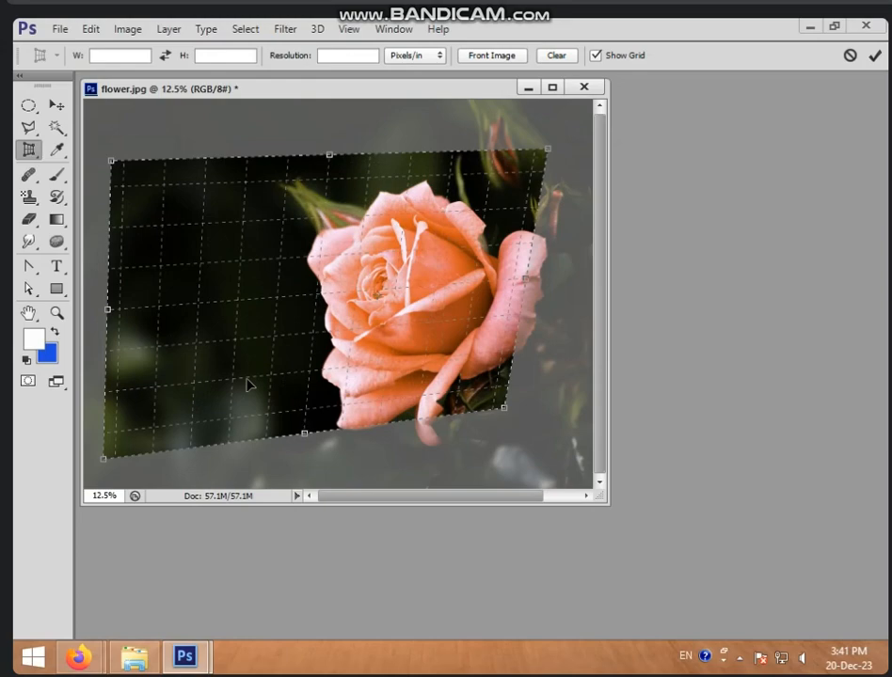
key("Return")
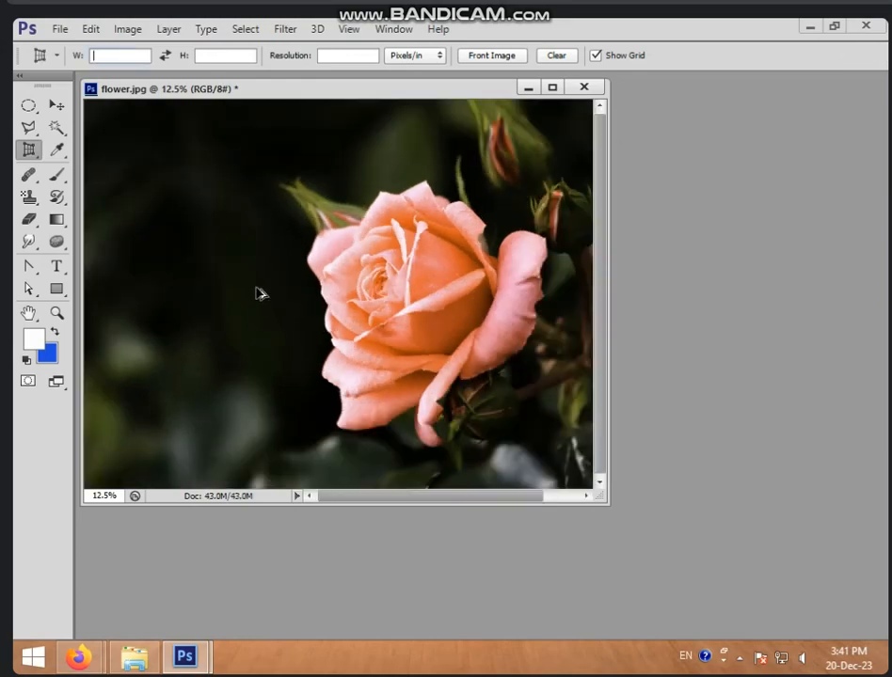
right_click(29, 150)
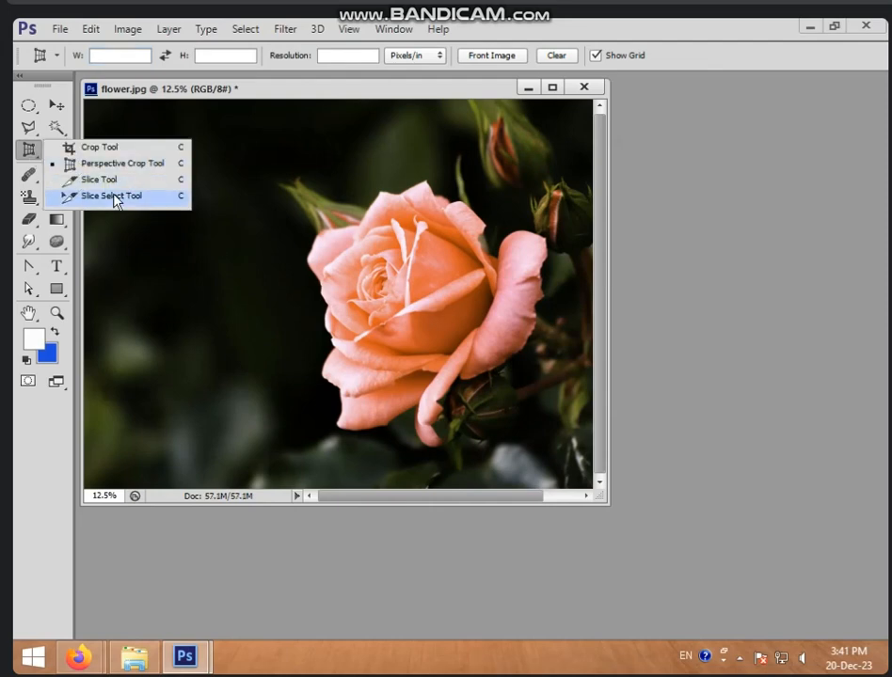
double_click(667, 205)
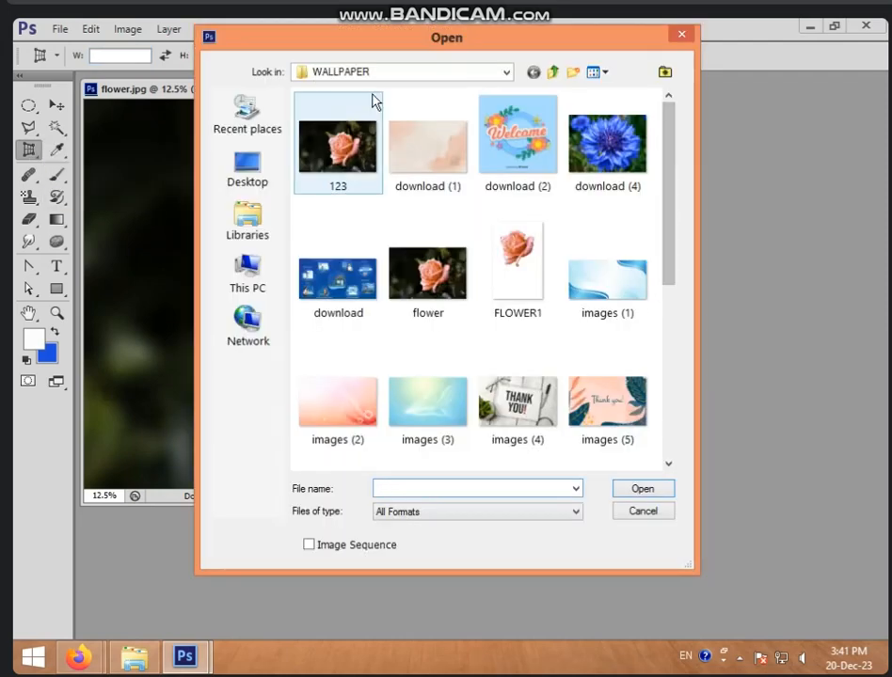
left_click(680, 37)
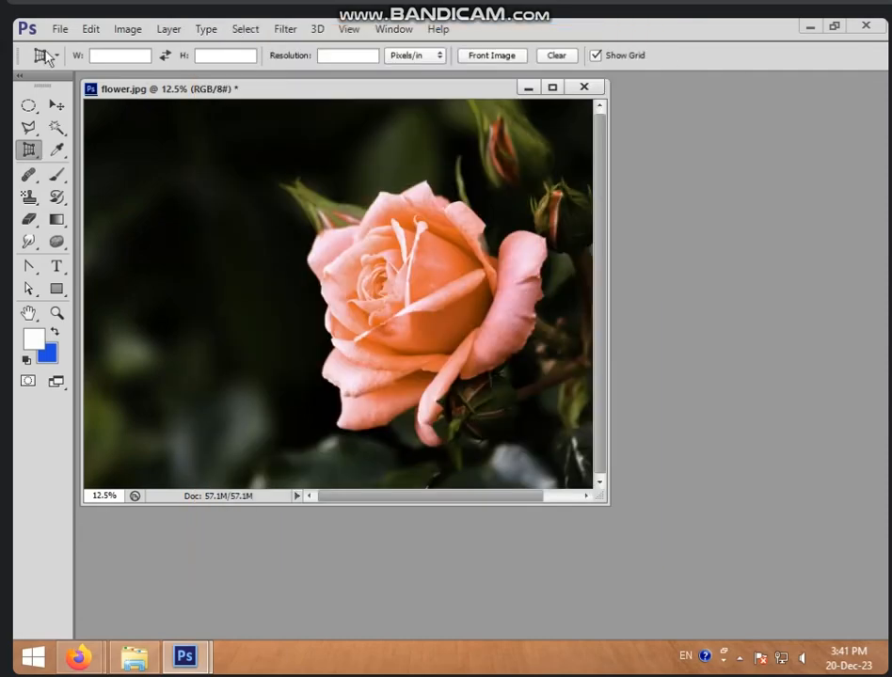
left_click(58, 29)
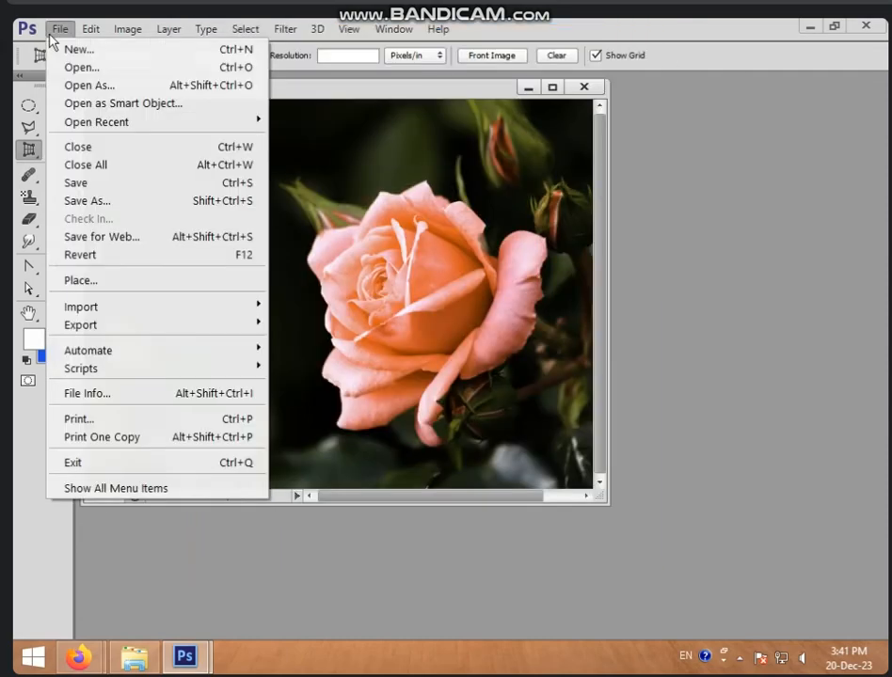
left_click(417, 223)
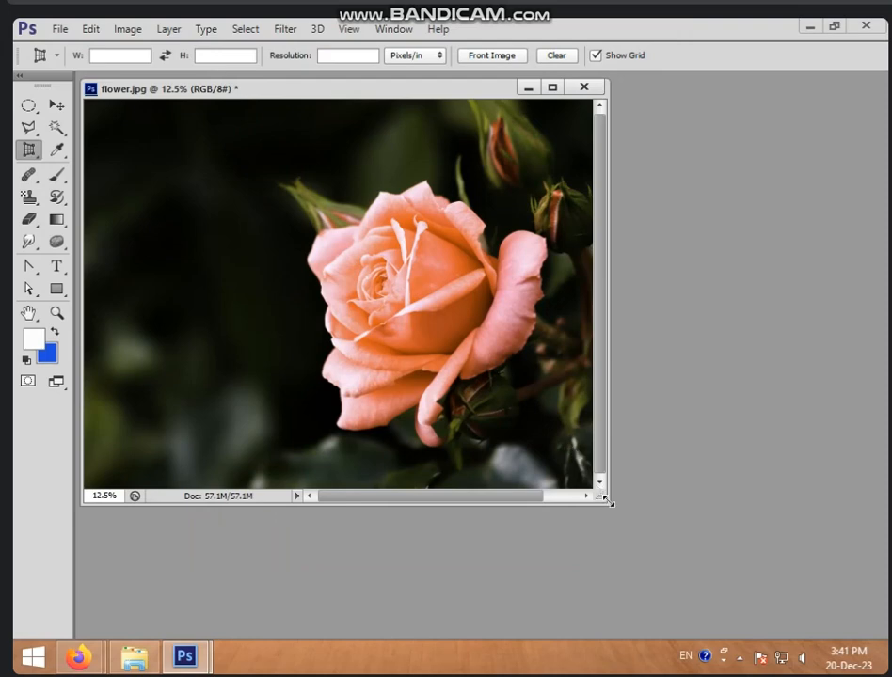
Step: Enlarge the flower.jpg window and use the Slice Tool to draw slices in the photo's upper-left, lower-left and lower-right areas
left_click_drag(612, 510, 653, 531)
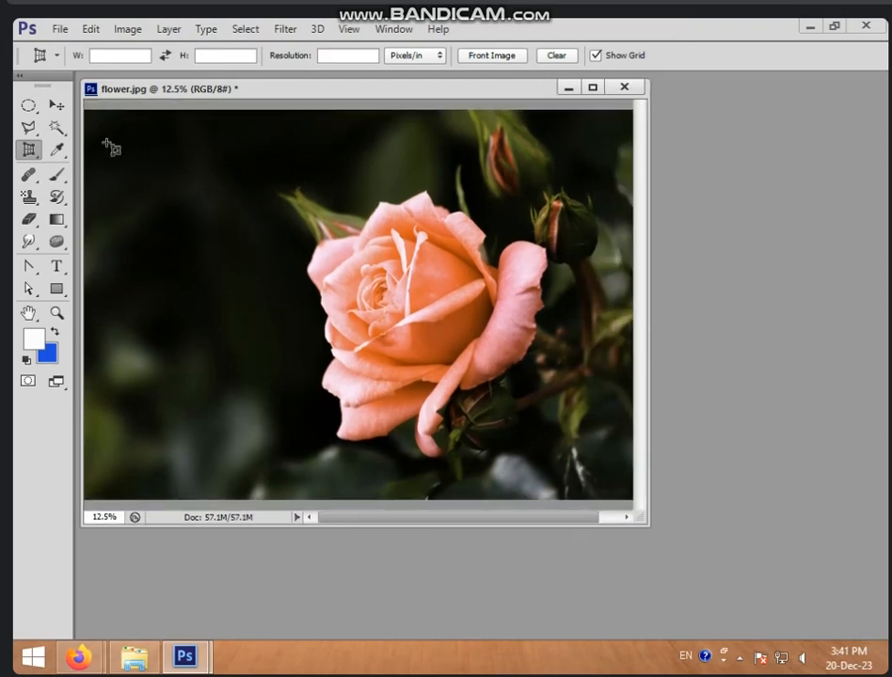
right_click(29, 149)
left_click(99, 179)
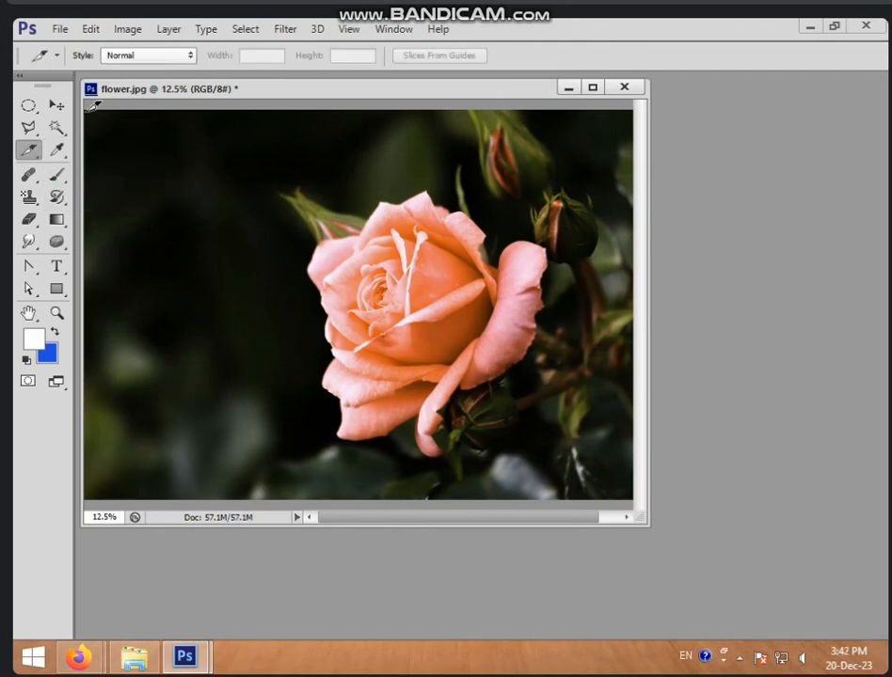
left_click_drag(92, 108, 323, 281)
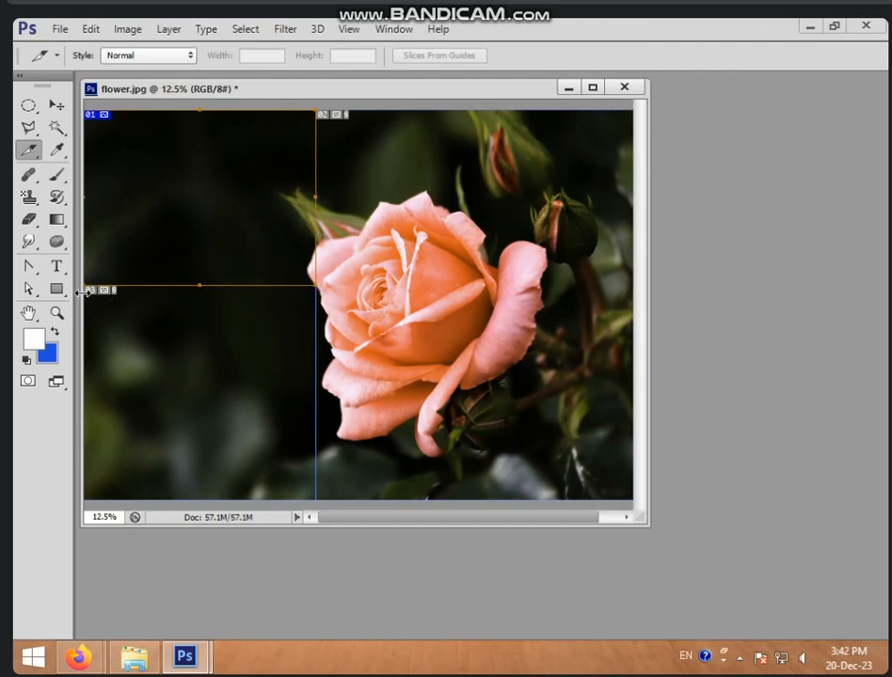
left_click_drag(83, 294, 51, 376)
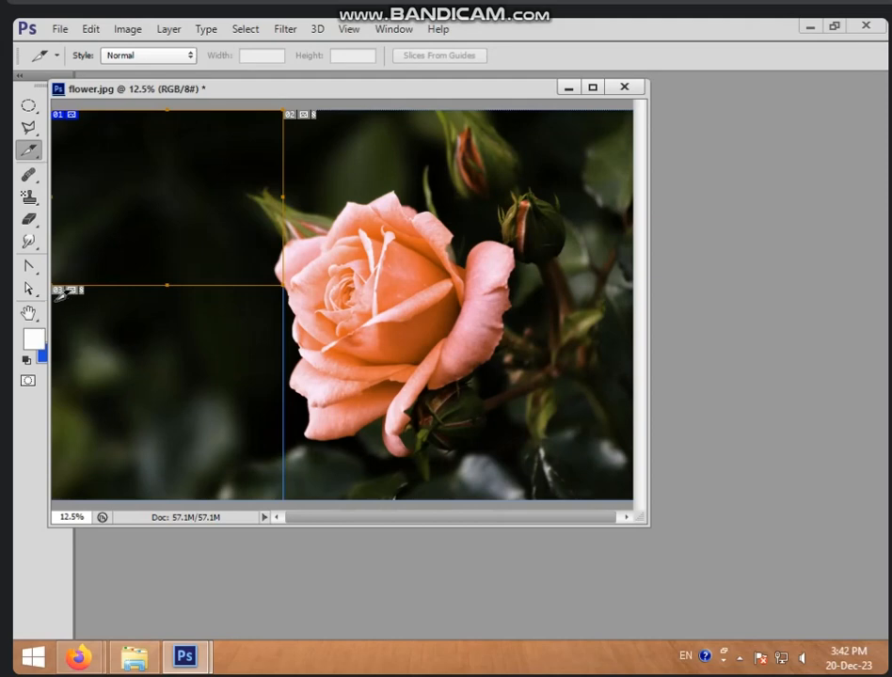
left_click_drag(65, 287, 283, 491)
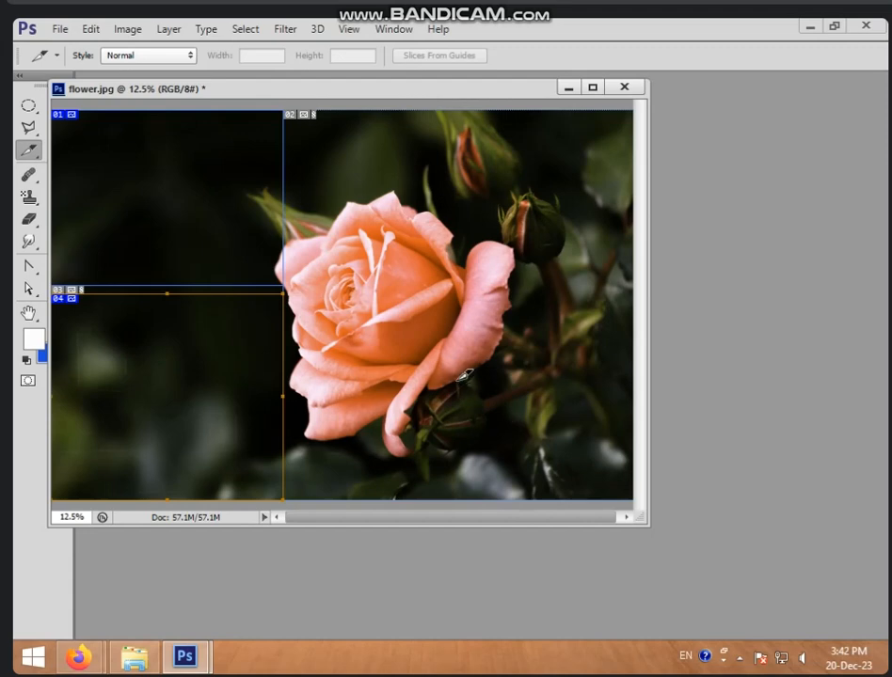
left_click_drag(459, 379, 636, 503)
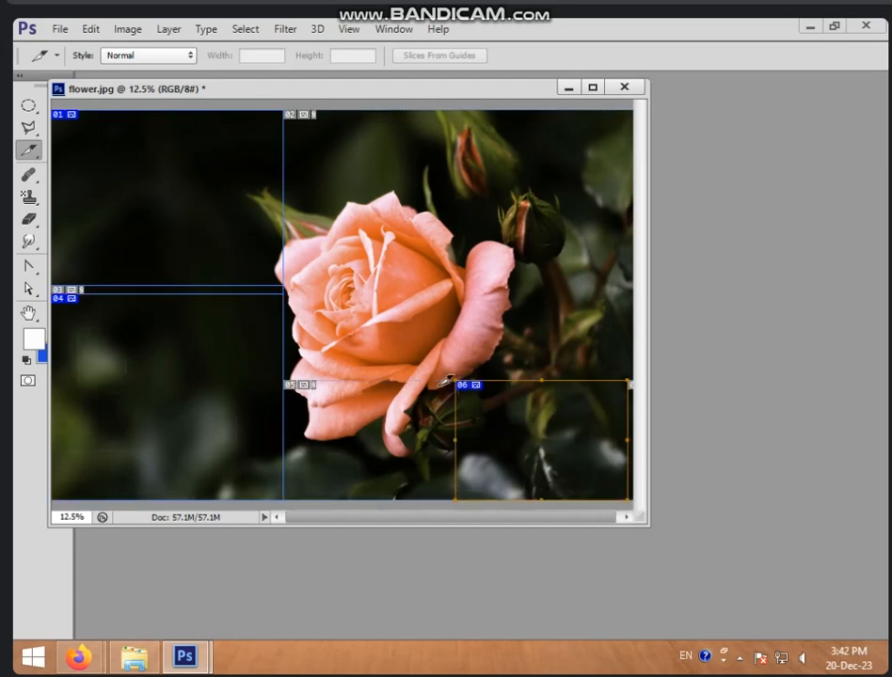
Step: Open images (6), images 1 and LOGO together from the WALLPAPER folder
key("ctrl+o")
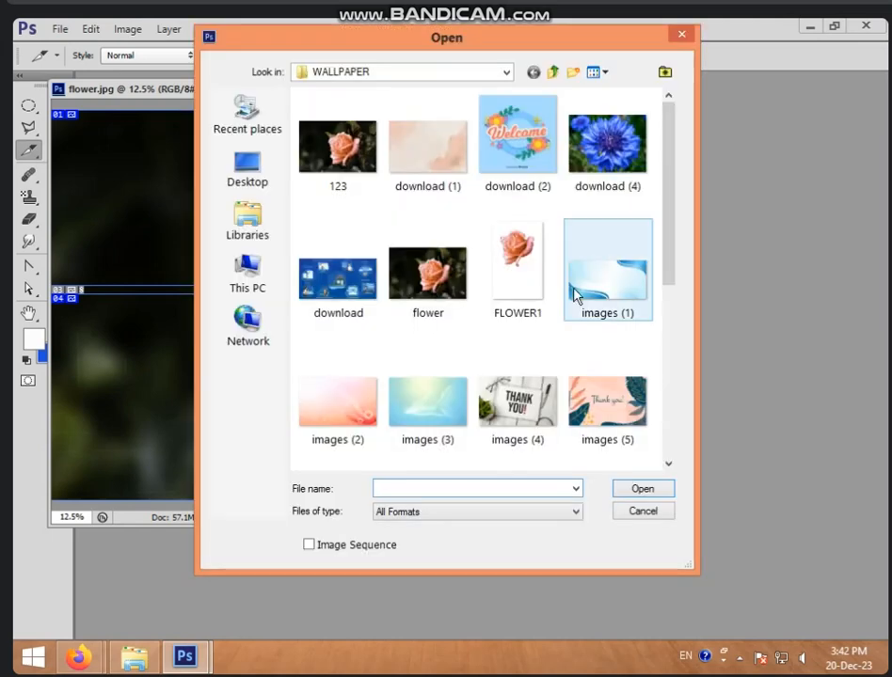
left_click(516, 403)
scroll(501, 394, "down", 3)
left_click(433, 291)
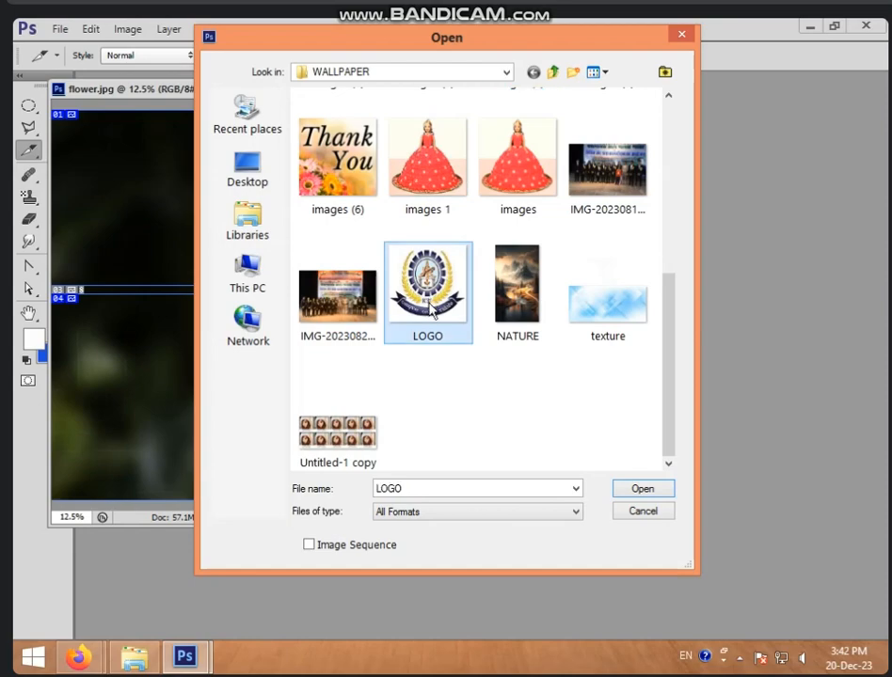
left_click(450, 195, "ctrl")
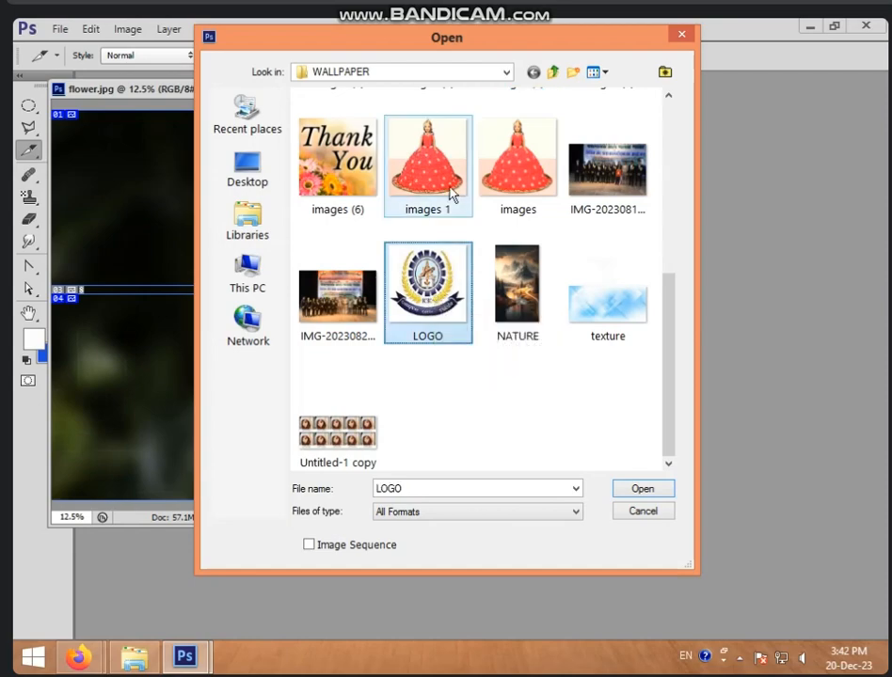
left_click(364, 185, "ctrl")
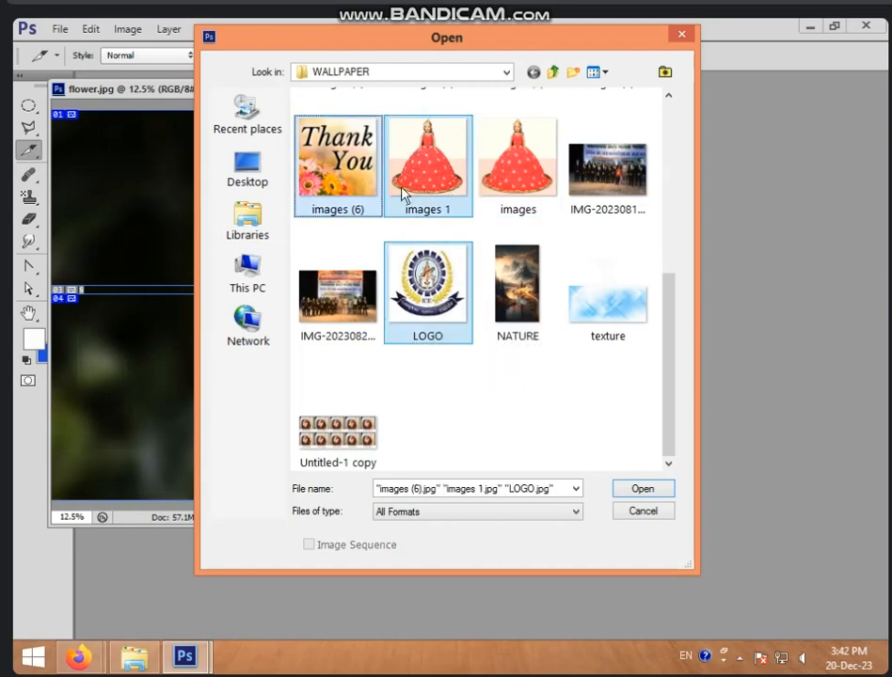
left_click(644, 494)
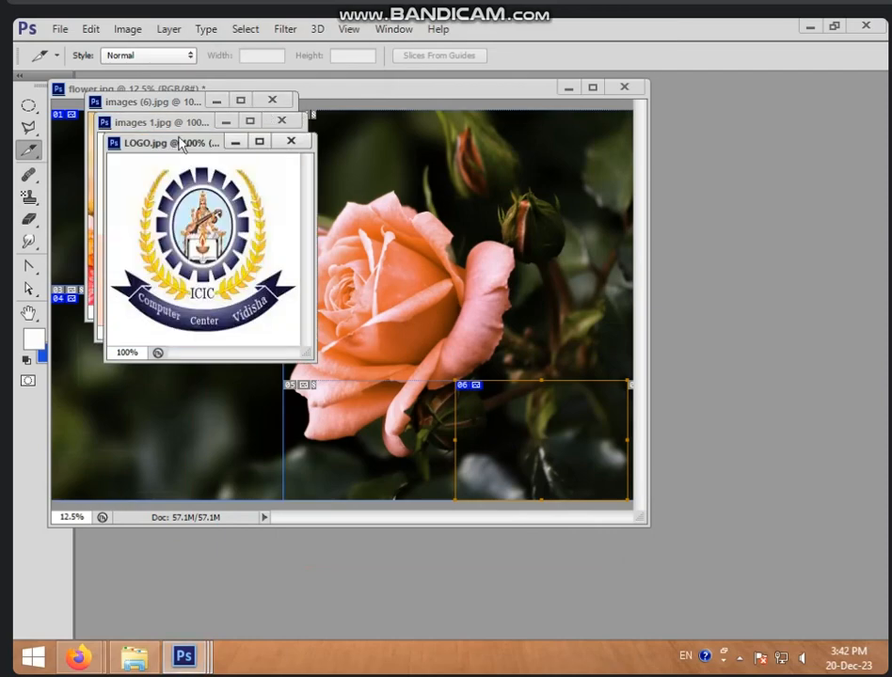
Step: Move the LOGO, images 1 and images (6) windows away from the rose photo's upper-left slice
left_click_drag(179, 141, 467, 145)
left_click_drag(164, 123, 365, 200)
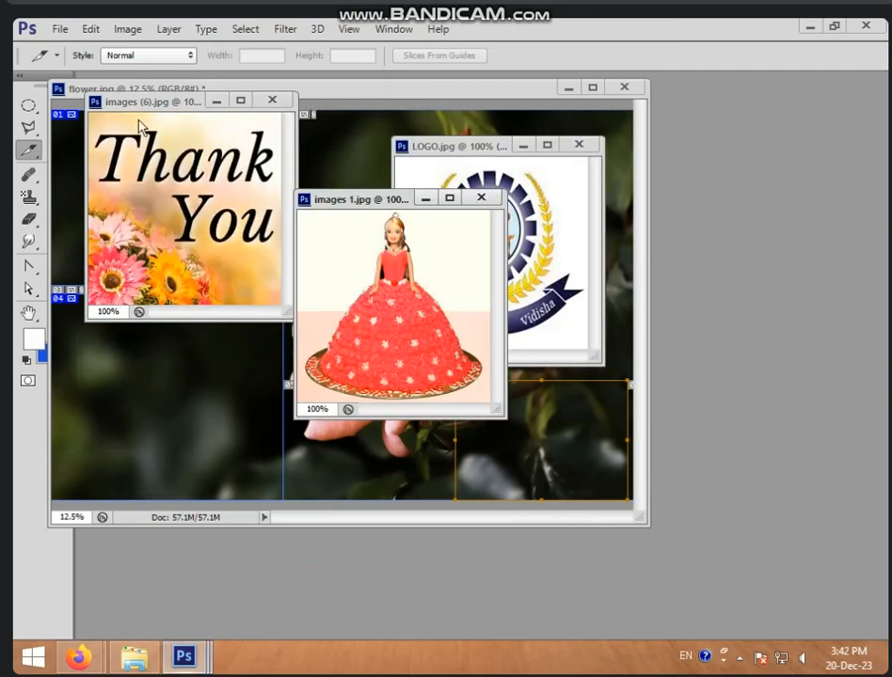
left_click_drag(141, 105, 375, 156)
Step: Expand the toolbox and use the Move Tool to place the Thank You image in the rose photo's upper-left slice
left_click(31, 110)
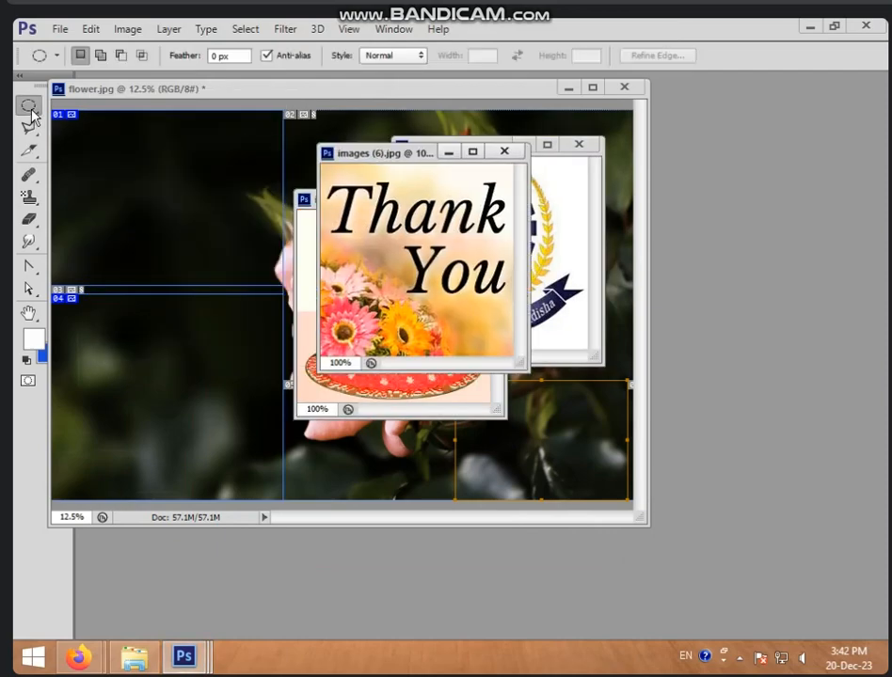
left_click(19, 75)
left_click(55, 104)
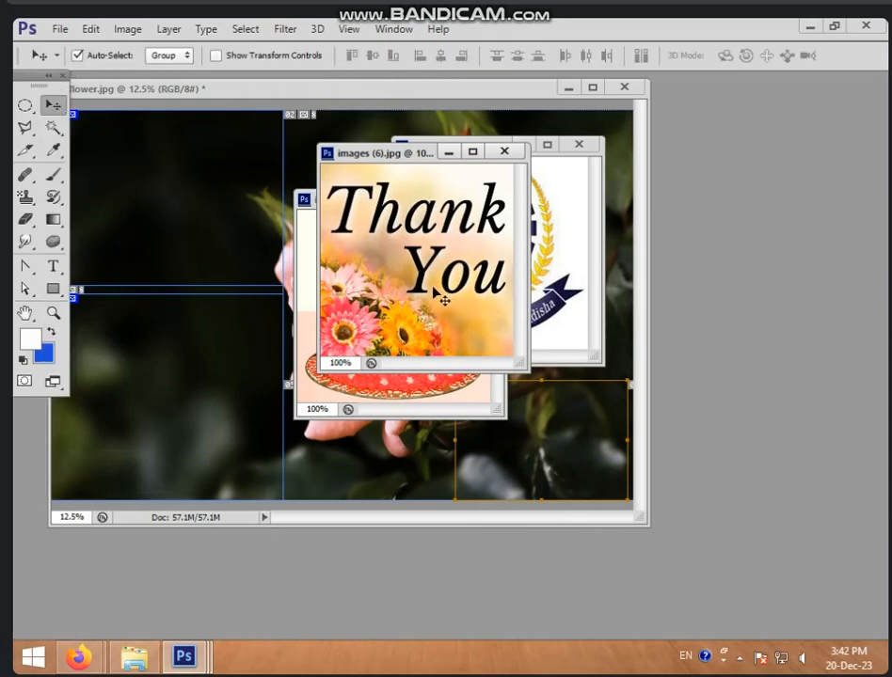
left_click_drag(435, 291, 209, 245)
Step: Free-transform the Thank You image to about 719% height and widen it to fill most of the rose photo's upper-left slice
left_click_drag(279, 96, 370, 218)
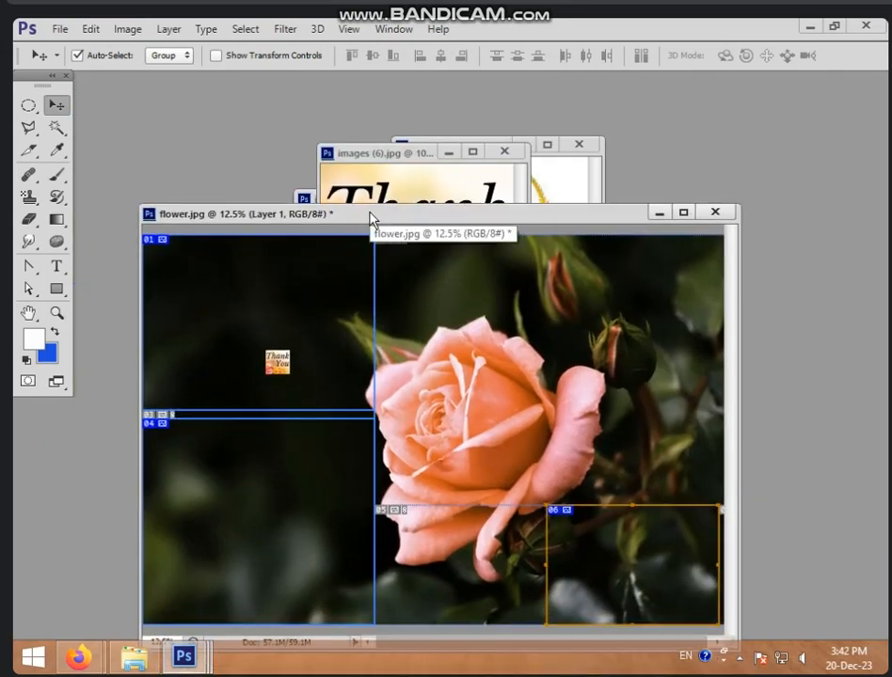
key("ctrl+t")
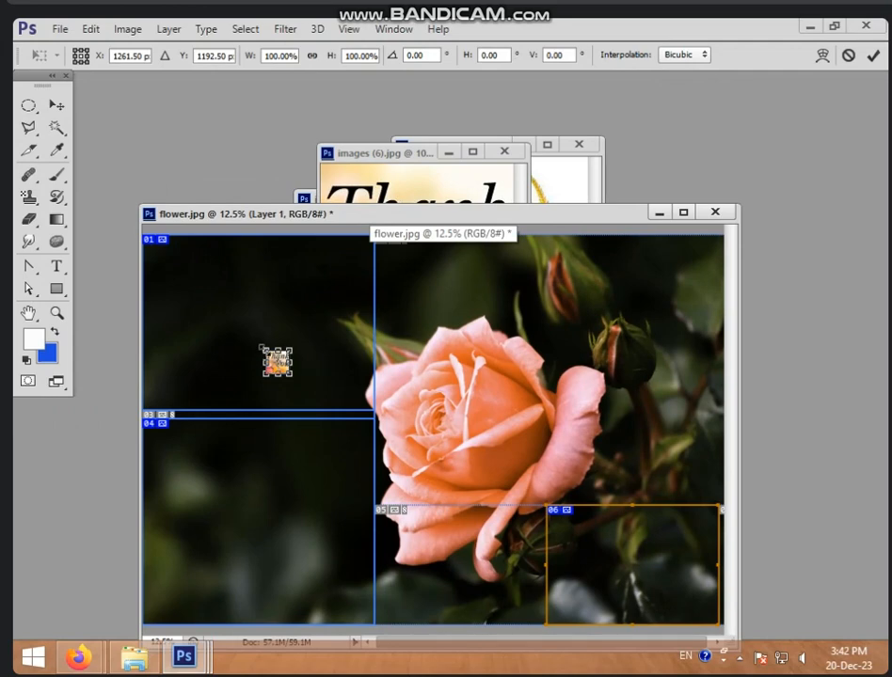
left_click_drag(263, 348, 151, 238)
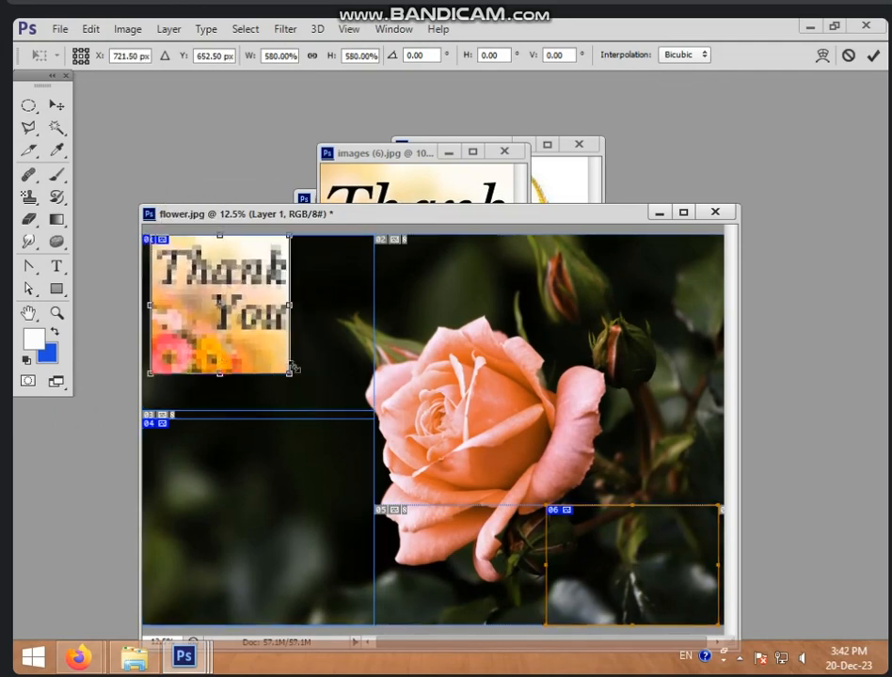
left_click_drag(292, 376, 348, 384)
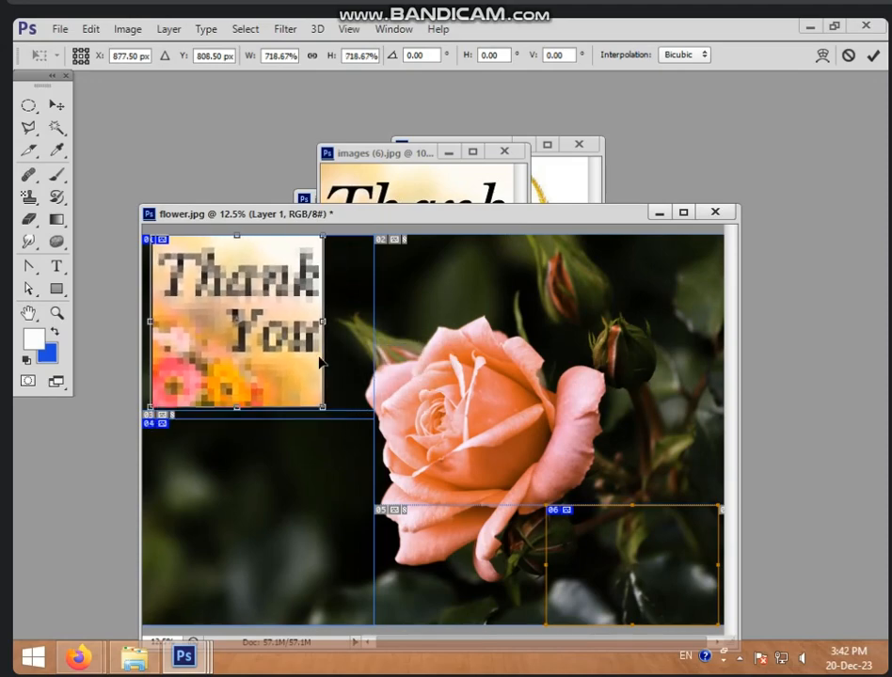
left_click_drag(323, 321, 373, 321)
key("Return")
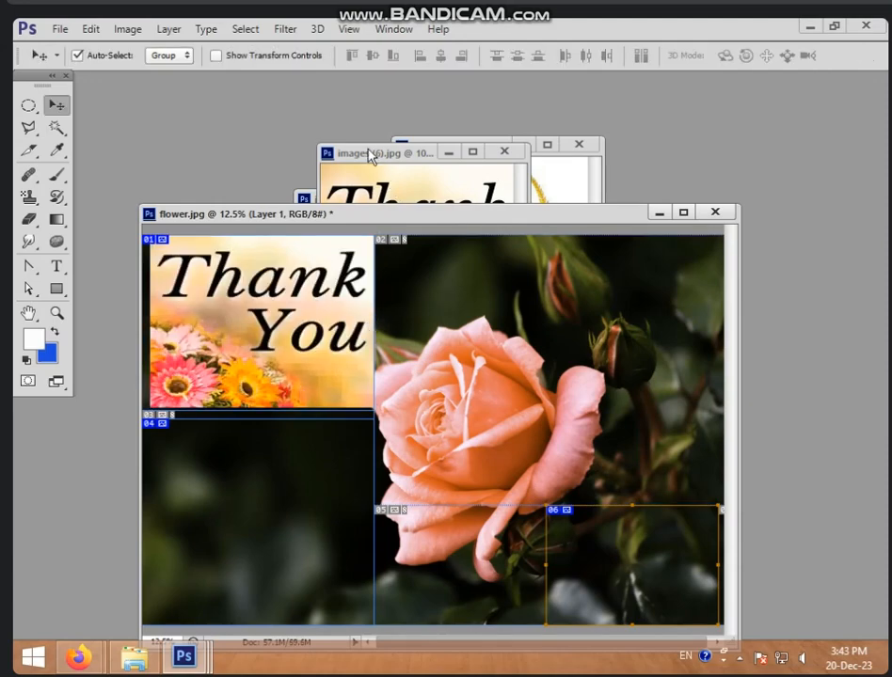
Step: Close images (6) and place the logo in the rose photo's lower-right slice, stretched to about 715% width and 498% height
left_click_drag(370, 156, 239, 116)
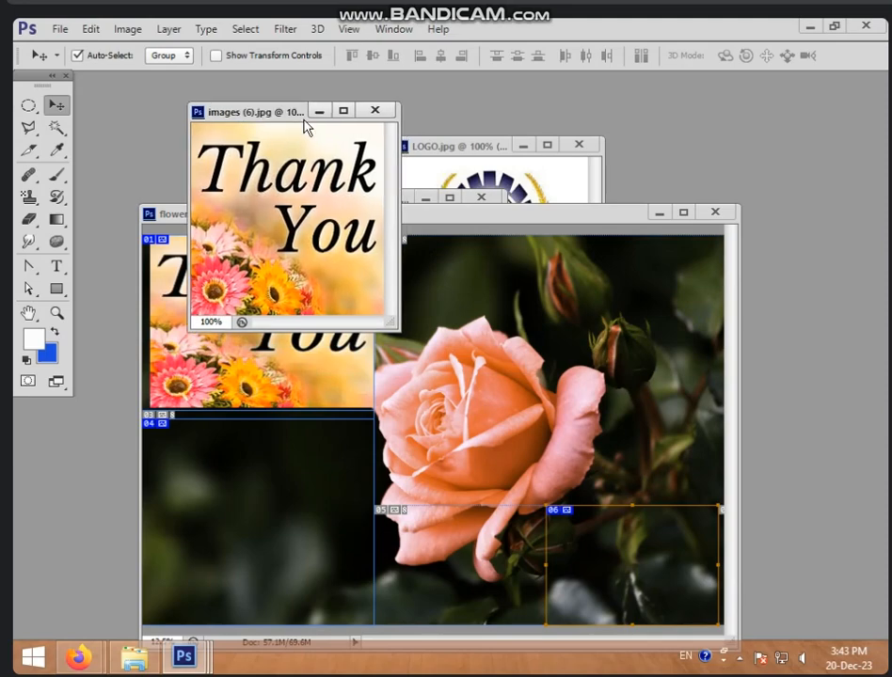
left_click(376, 112)
left_click_drag(545, 188, 602, 540)
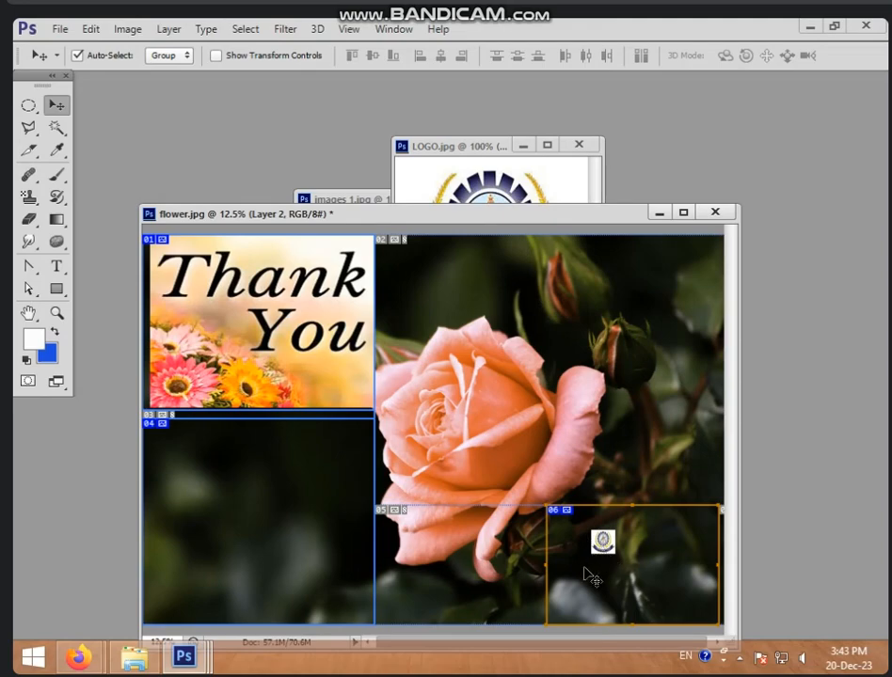
key("ctrl+t")
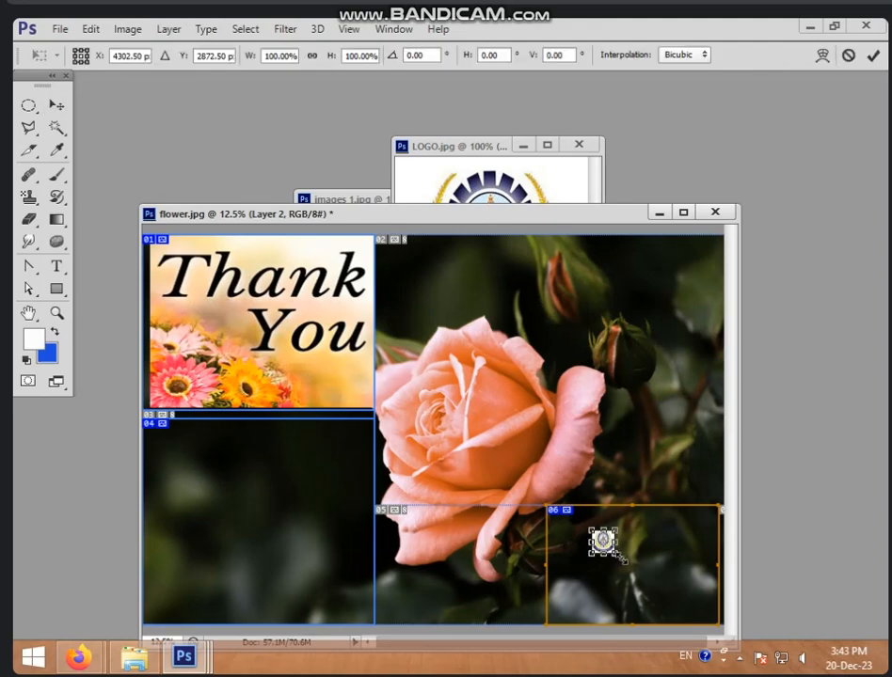
left_click_drag(619, 557, 720, 625)
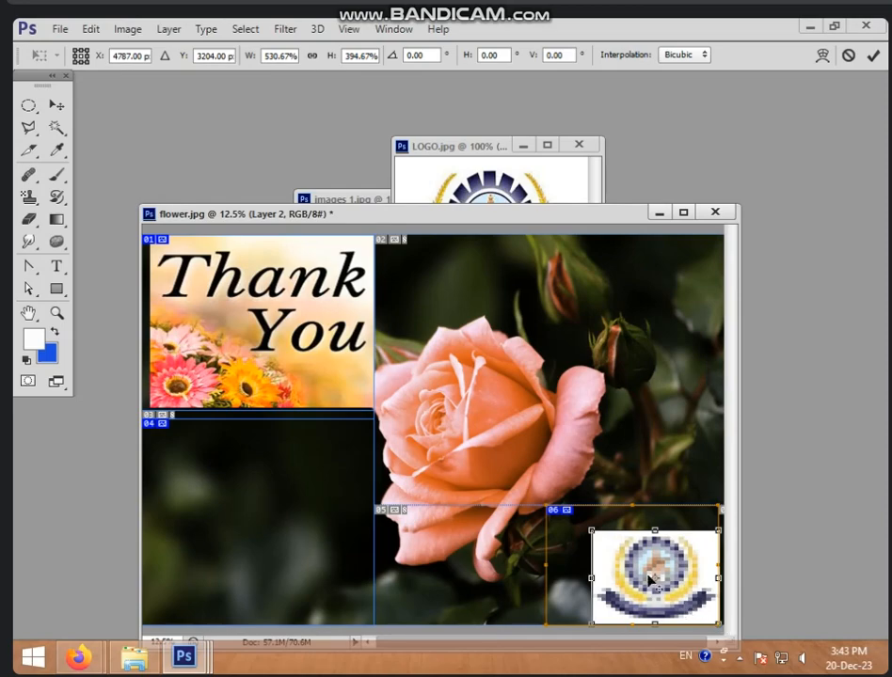
left_click_drag(576, 521, 545, 505)
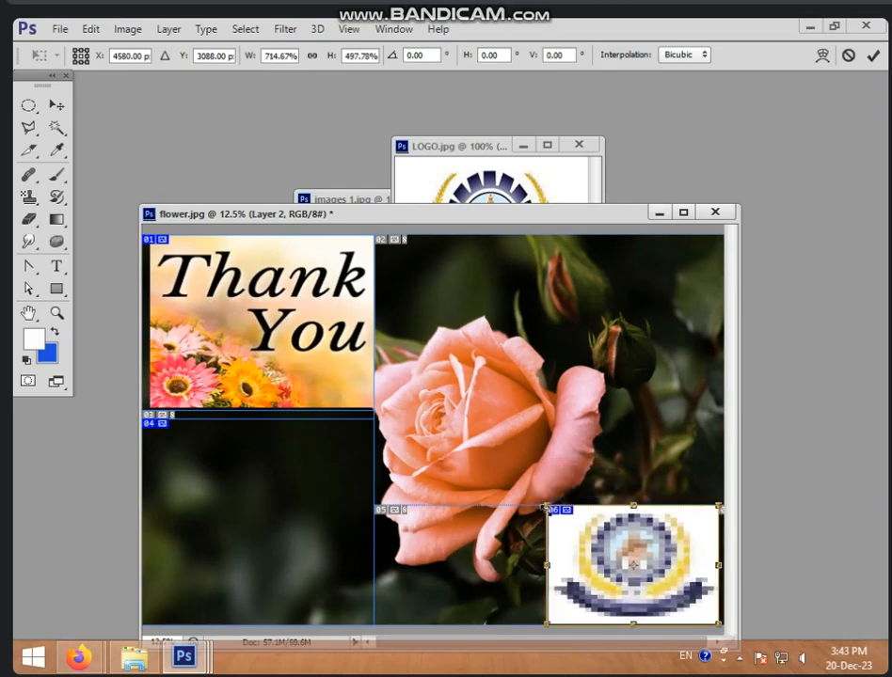
key("Return")
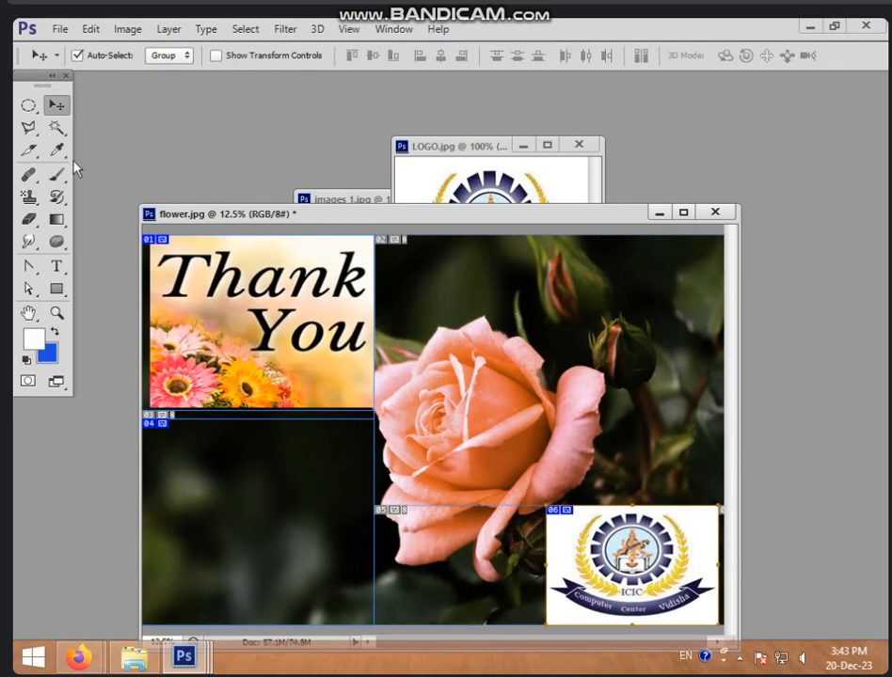
Step: Use the Slice Select Tool to resize the rose photo's lower-left slice, extending its right edge over the rose and lowering its upper edge
left_click(28, 150)
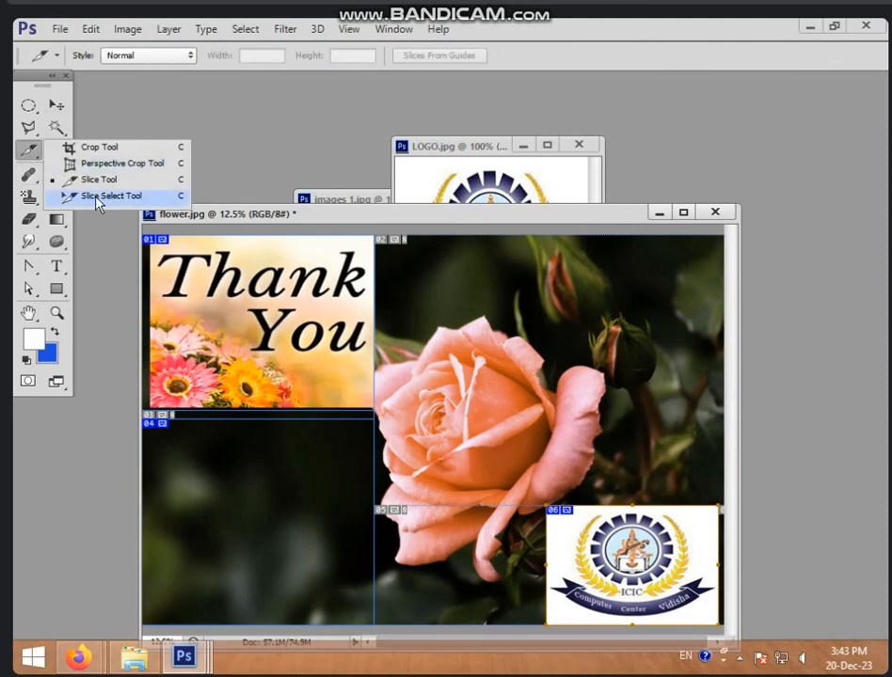
left_click(97, 199)
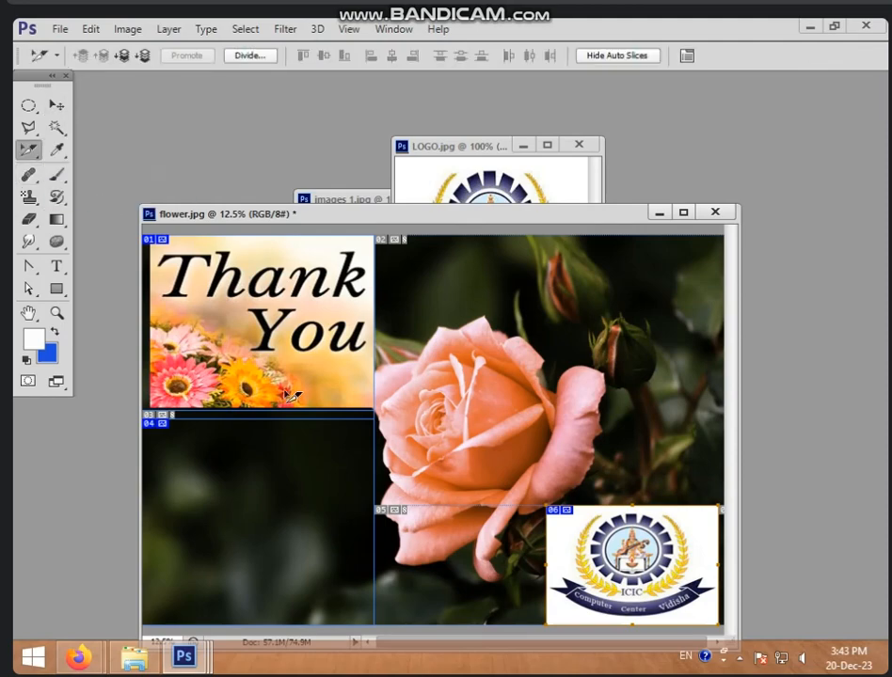
left_click(307, 442)
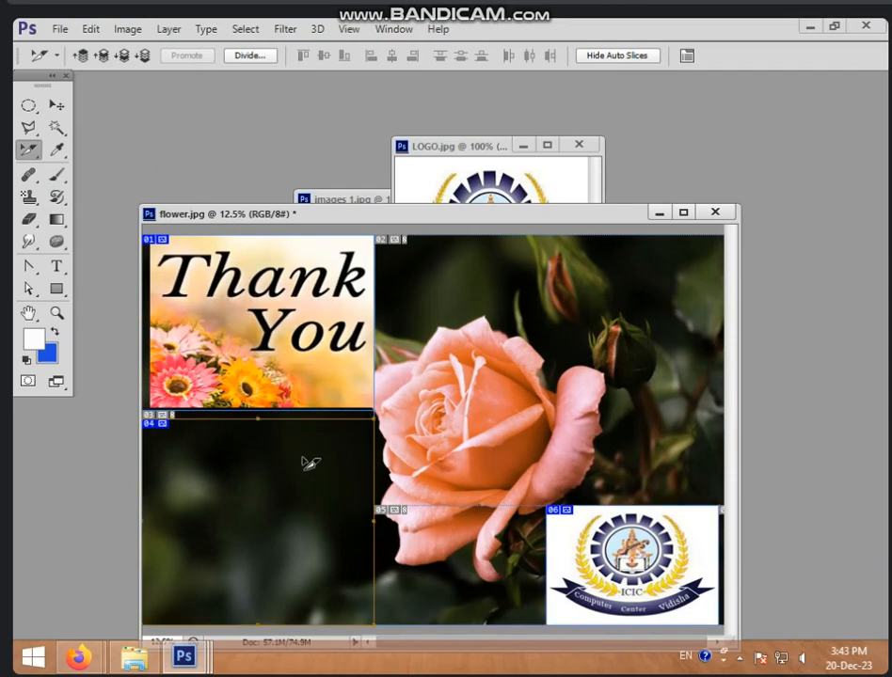
left_click_drag(370, 420, 423, 433)
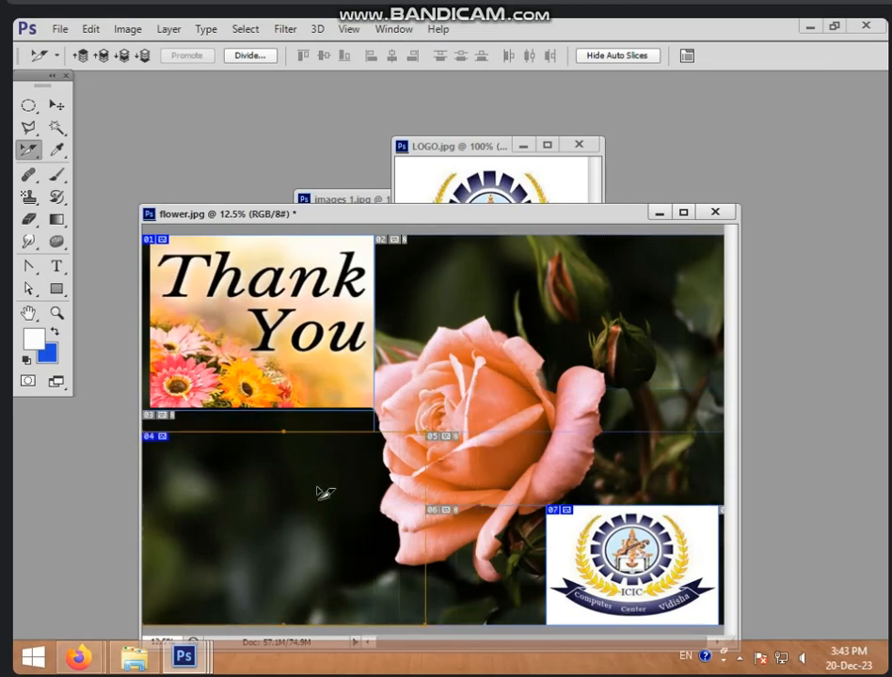
left_click(57, 29)
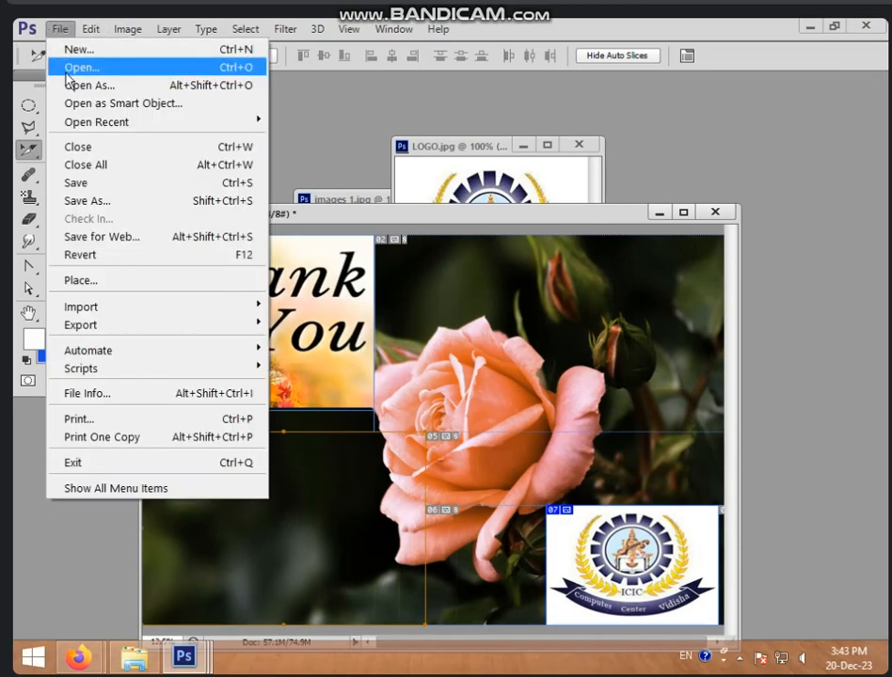
left_click(102, 201)
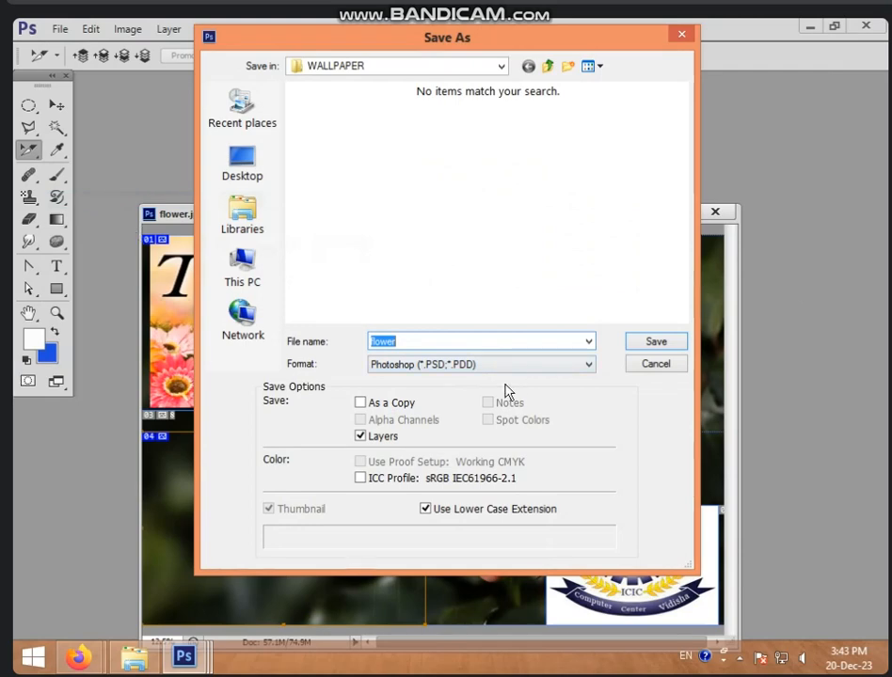
left_click(406, 366)
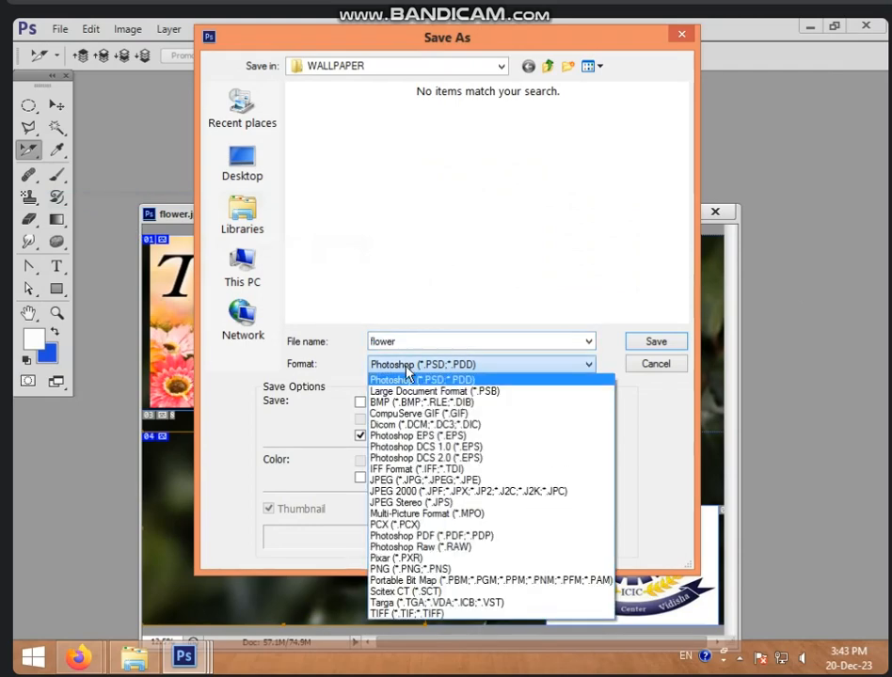
left_click(665, 368)
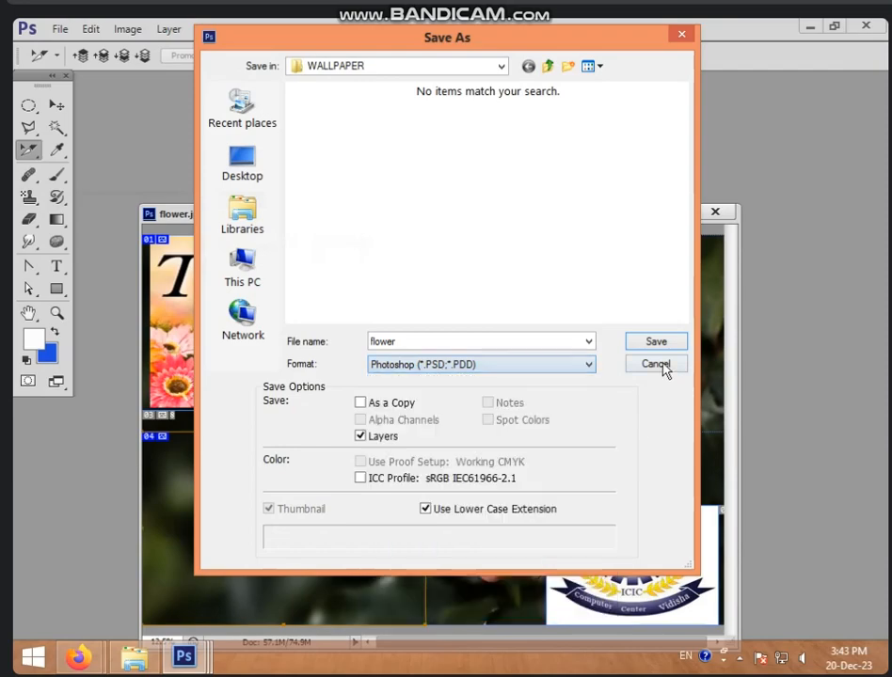
left_click(665, 368)
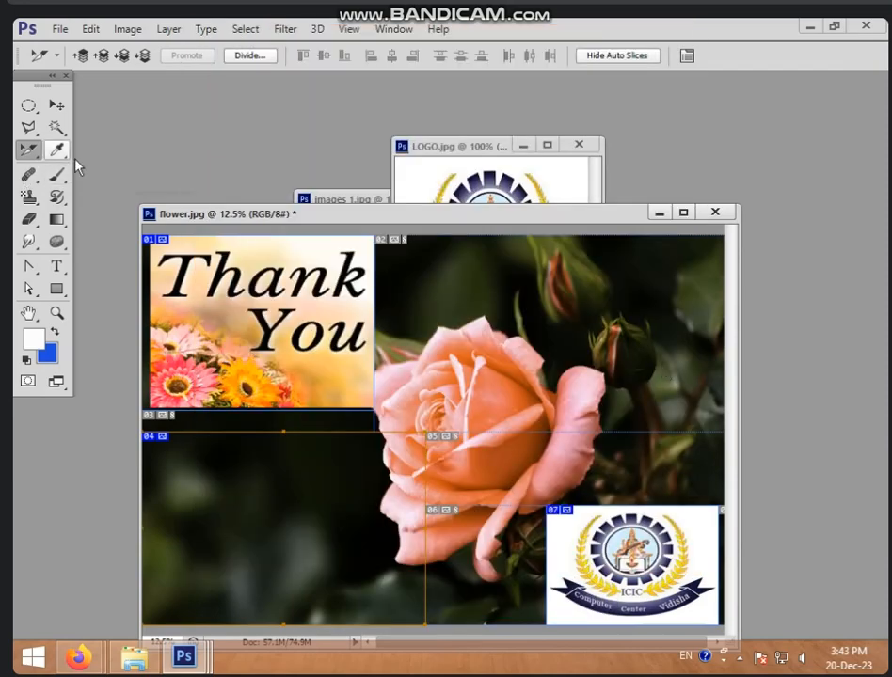
Step: Save a JPEG copy named flowe1 in the WALLPAPER folder at quality 12, Maximum, and close flower.jpg without saving it
left_click(59, 30)
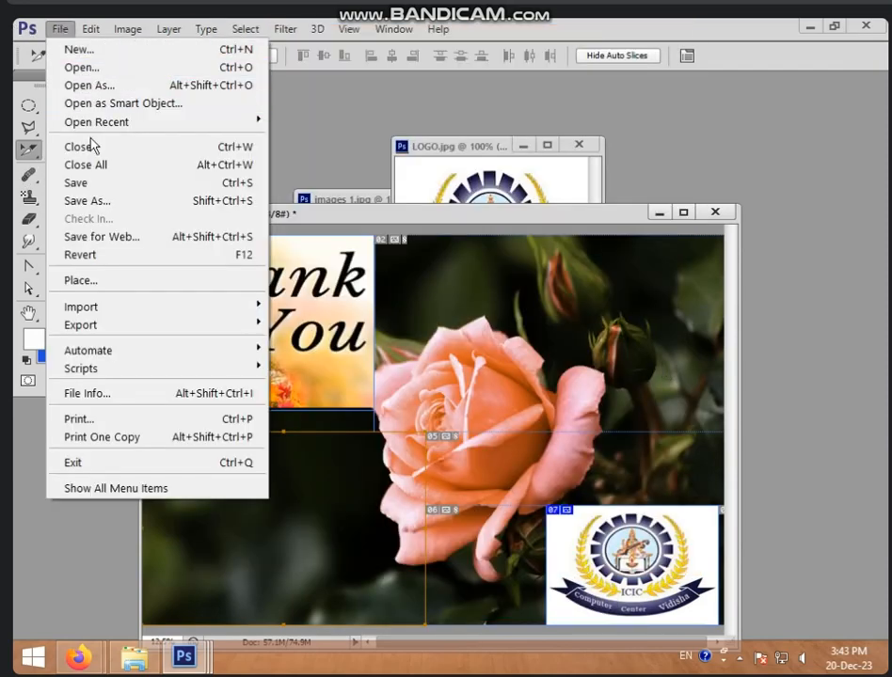
left_click(92, 200)
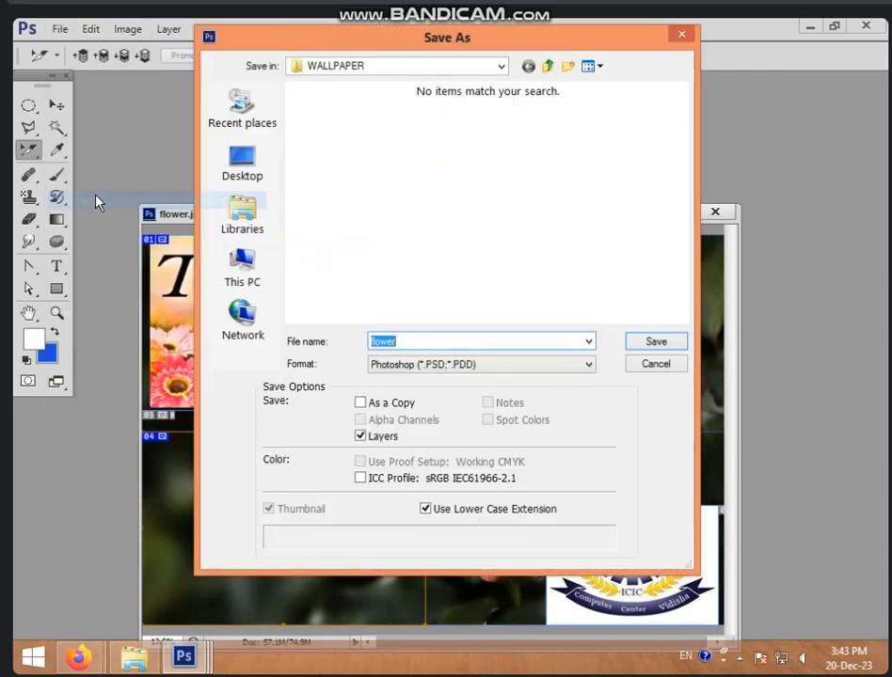
left_click(440, 366)
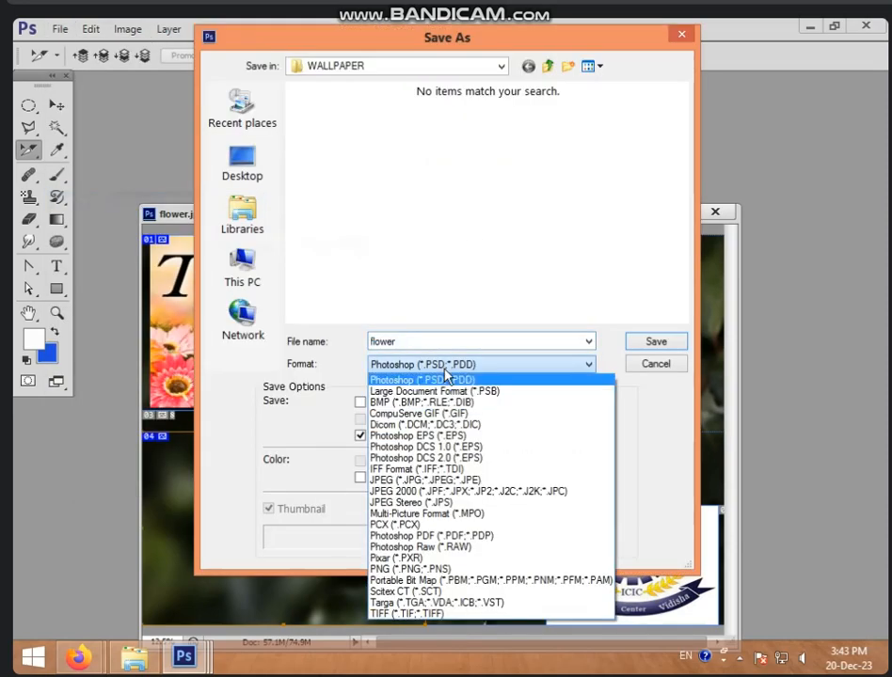
left_click(442, 480)
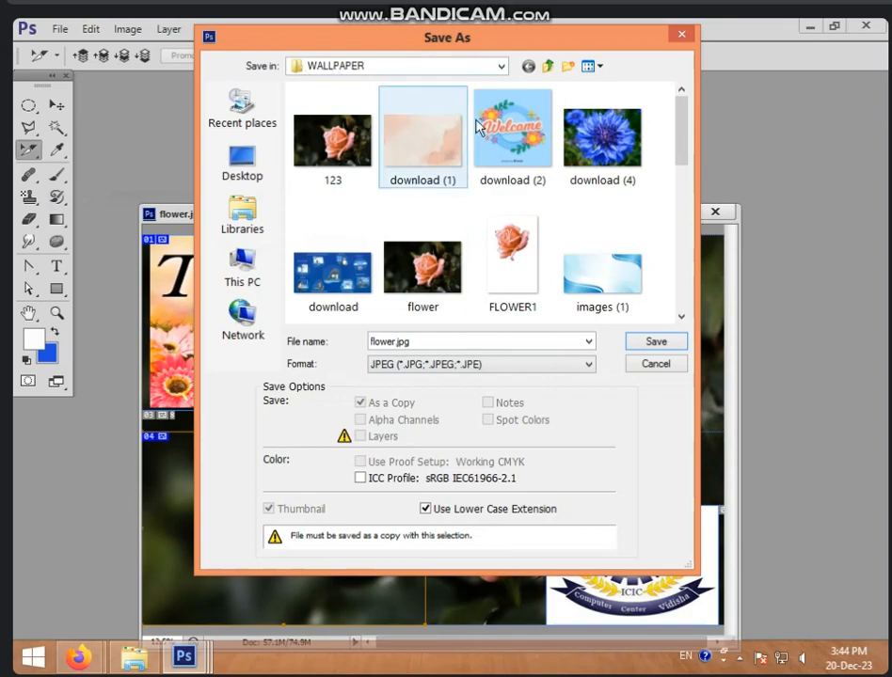
left_click(657, 344)
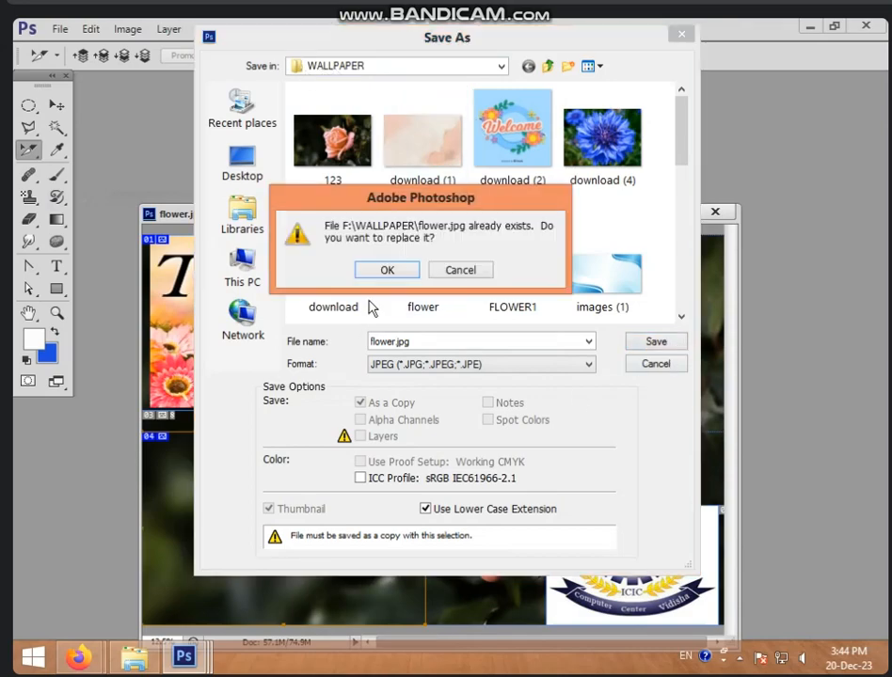
left_click(460, 271)
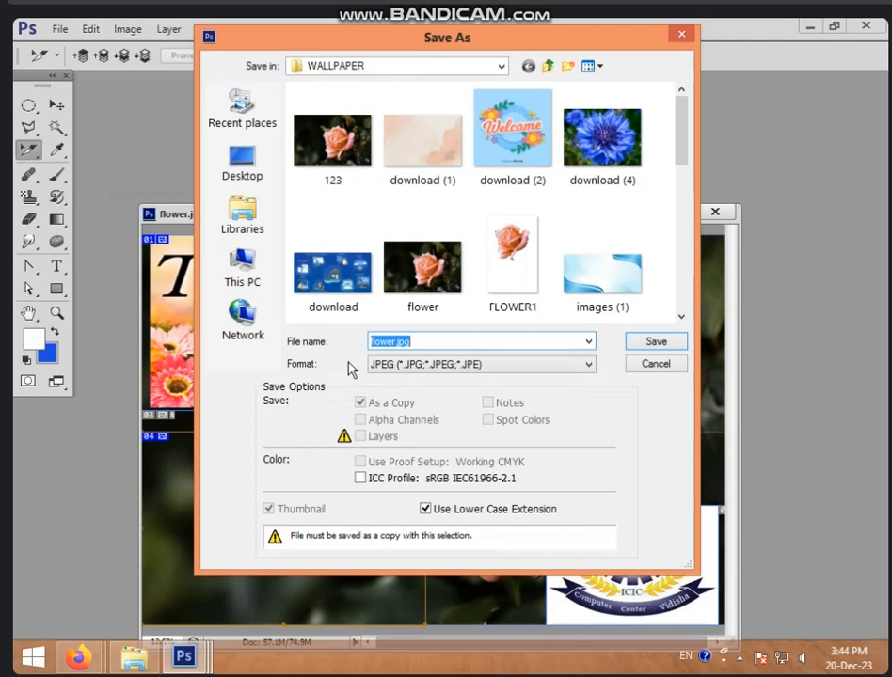
left_click(423, 342)
left_click(681, 343)
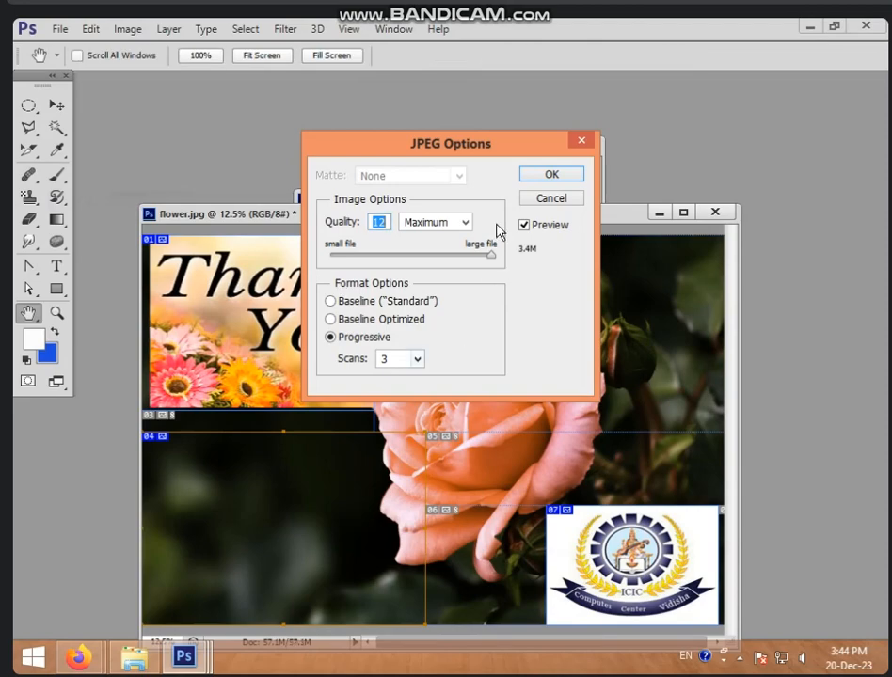
left_click(551, 177)
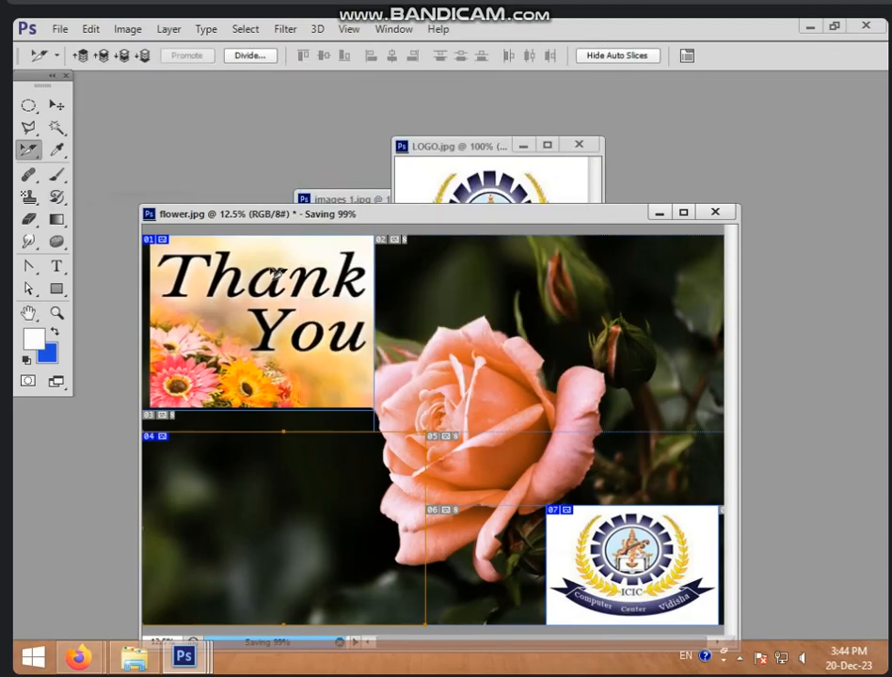
left_click(715, 212)
left_click(454, 274)
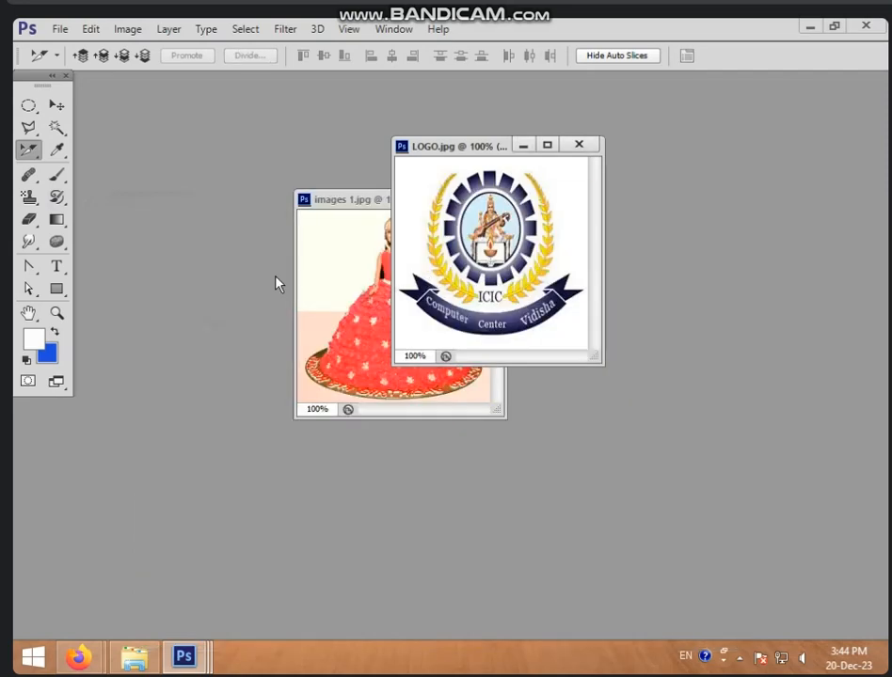
Step: Open flowe1 from the WALLPAPER folder to check the saved composition and its slices, and close it
key("ctrl+o")
left_click(430, 299)
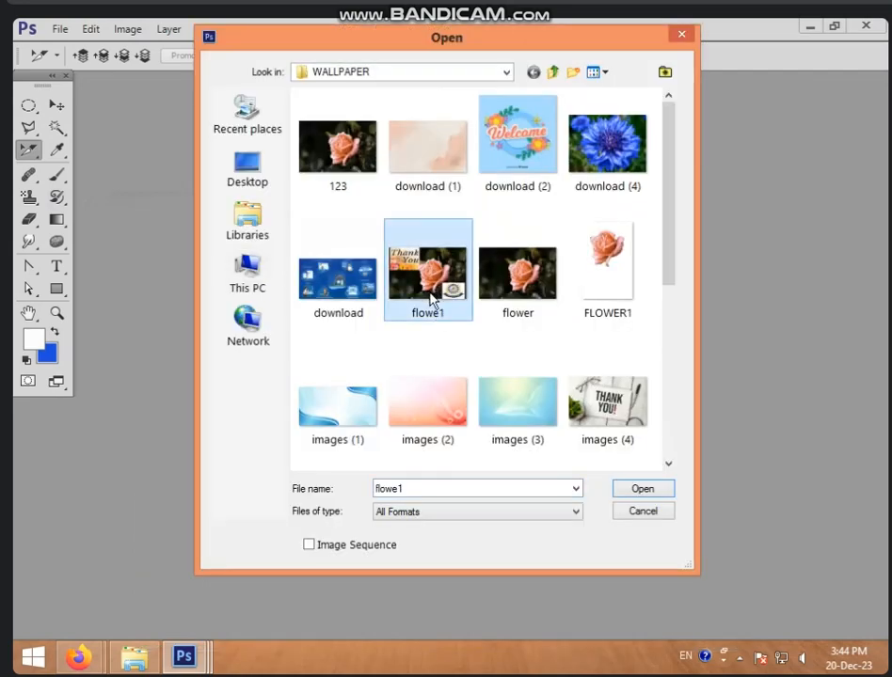
left_click(649, 490)
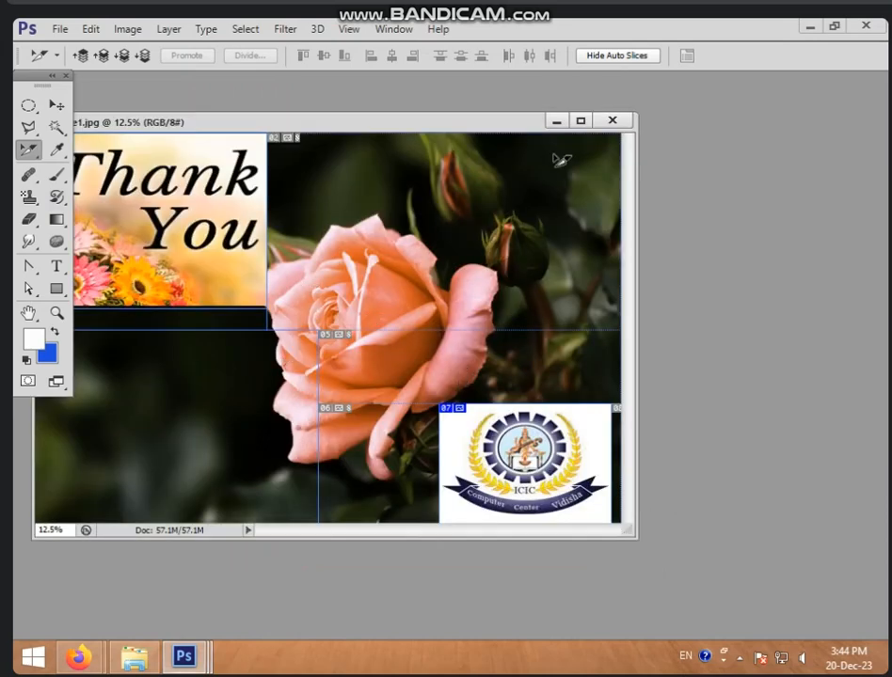
left_click(609, 122)
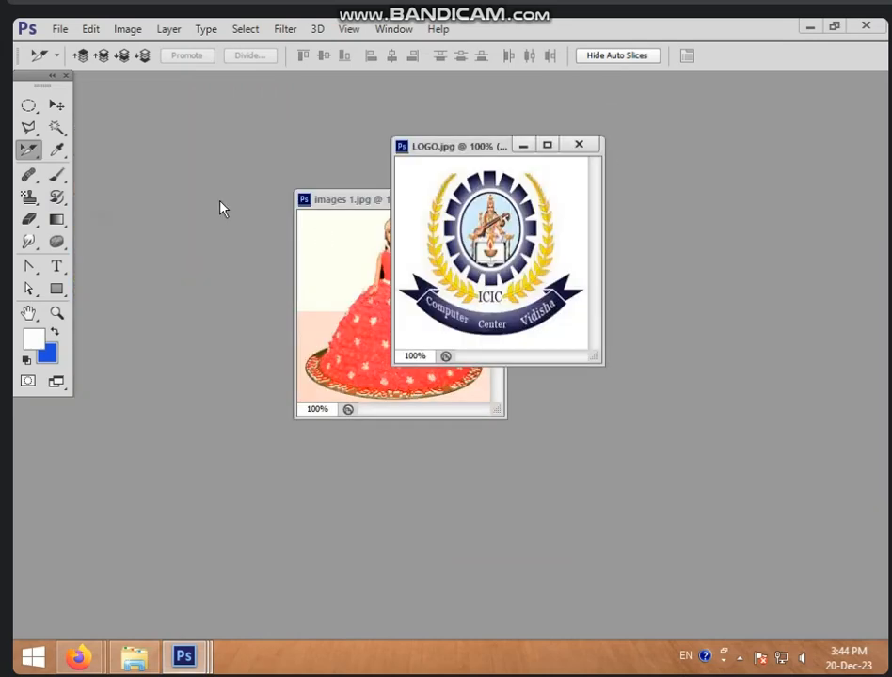
Step: Move the LOGO window clear of images 1 and sample the doll dress's red as foreground colour with the Eyedropper Tool
left_click(51, 153)
left_click(48, 157)
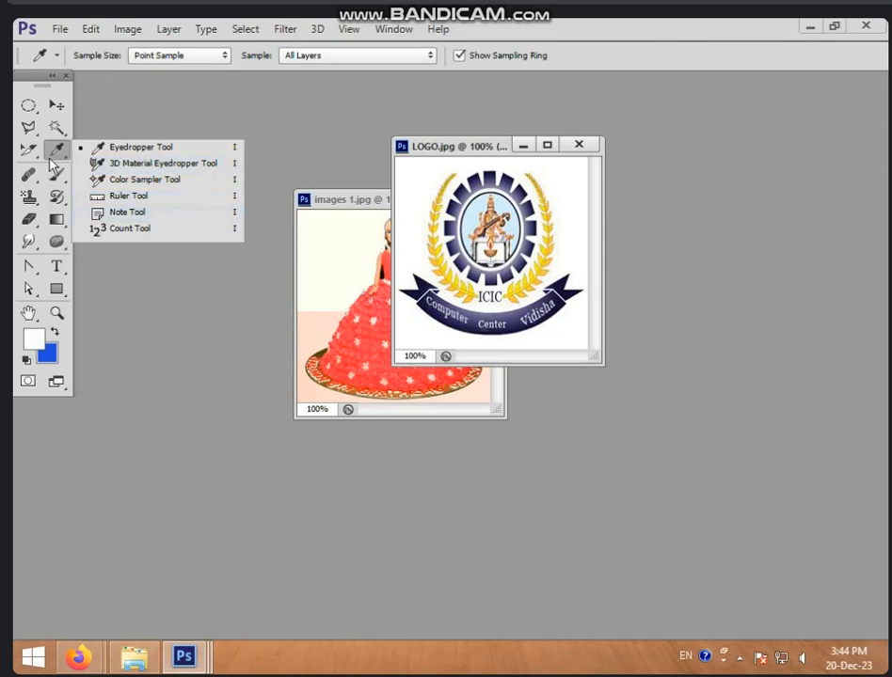
left_click(167, 156)
left_click_drag(453, 149, 156, 121)
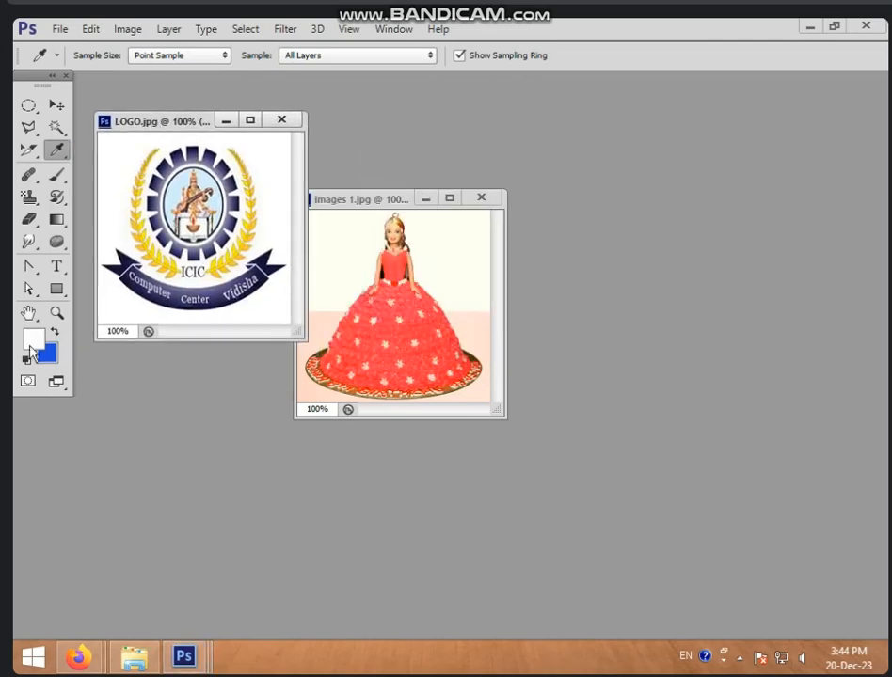
left_click(408, 298)
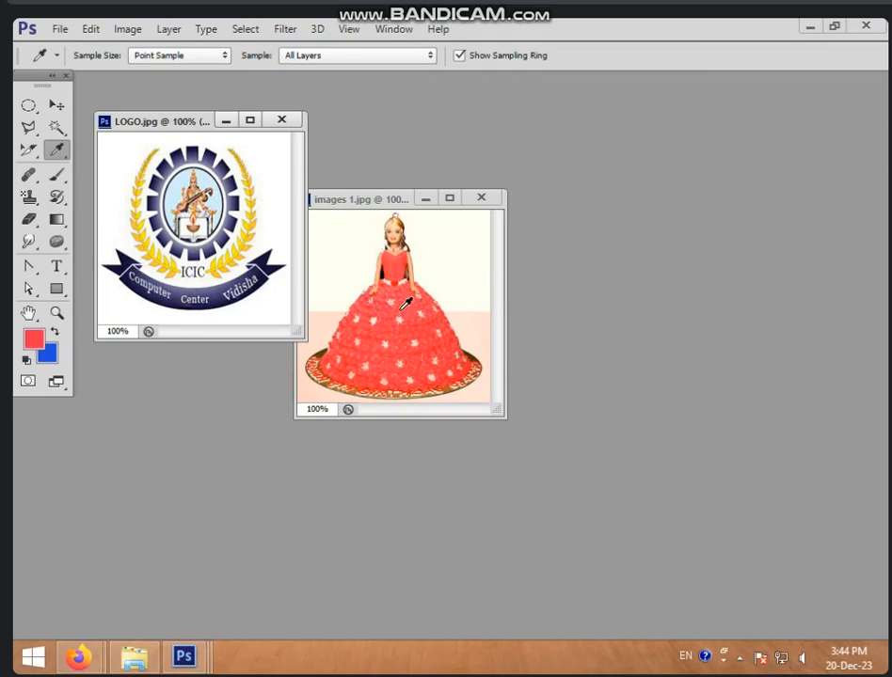
Step: Inspect the sampled foreground colour in the Color Picker without changing it
left_click(36, 341)
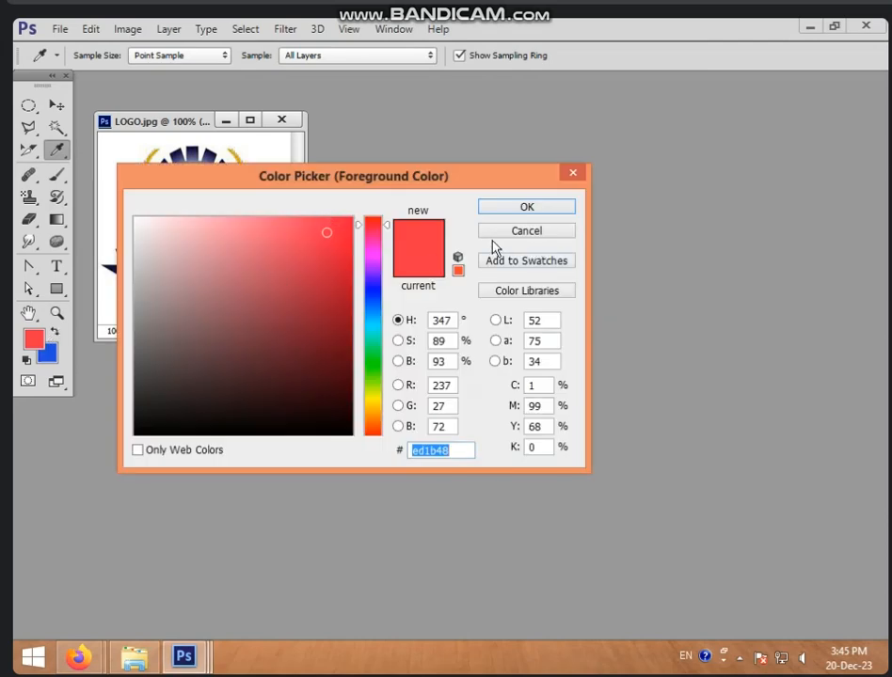
left_click(514, 231)
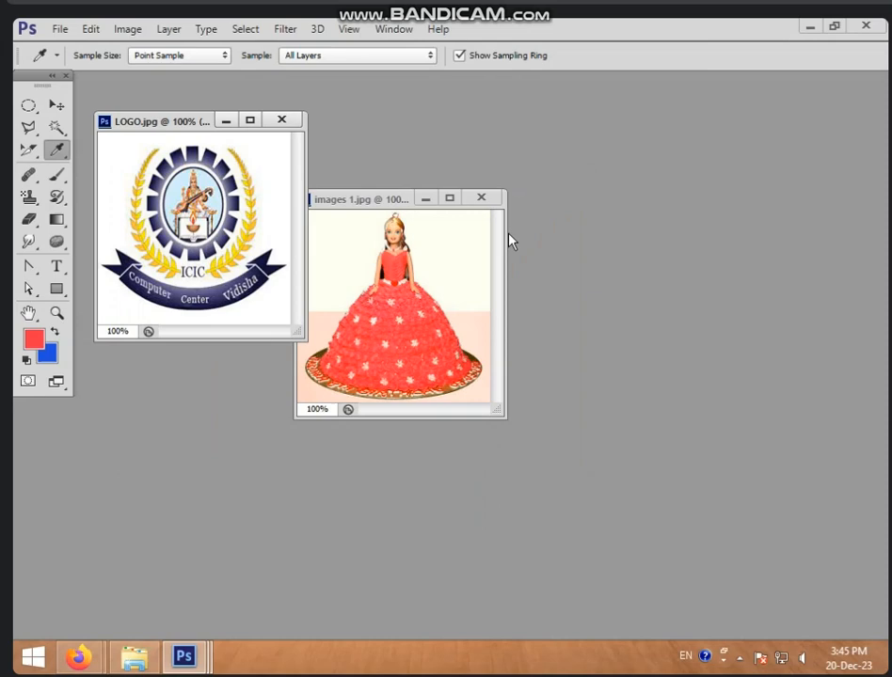
Step: Sample several foreground colours with the Eyedropper Tool from the logo's ring and banner and from the doll's dress, background and head
right_click(57, 152)
left_click(120, 150)
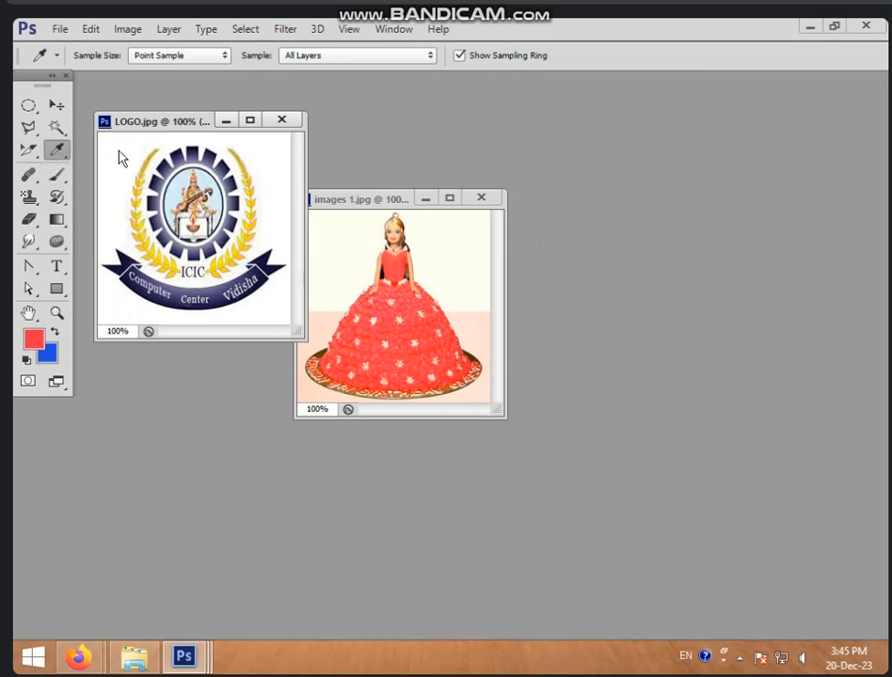
left_click(169, 165)
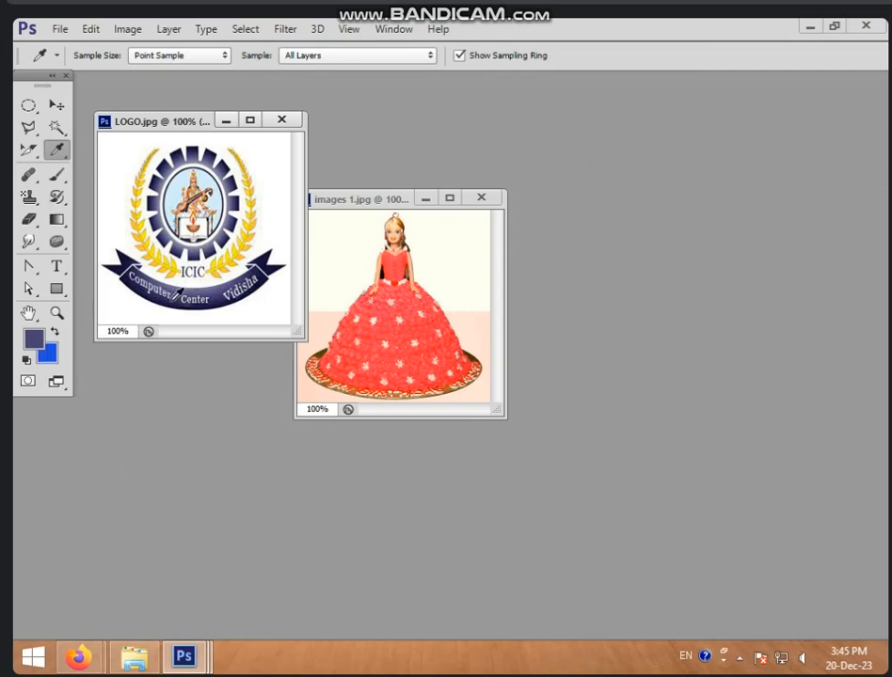
left_click(215, 292)
left_click(455, 260)
left_click(404, 276)
left_click(401, 293)
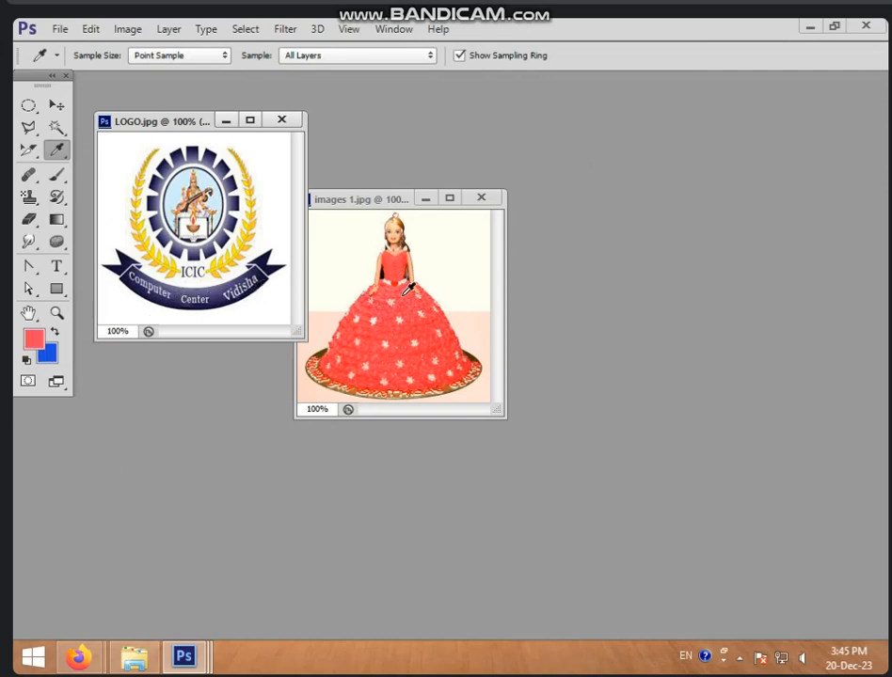
left_click(483, 271)
left_click(398, 222)
Step: Activate the 3D Material Eyedropper Tool
right_click(56, 150)
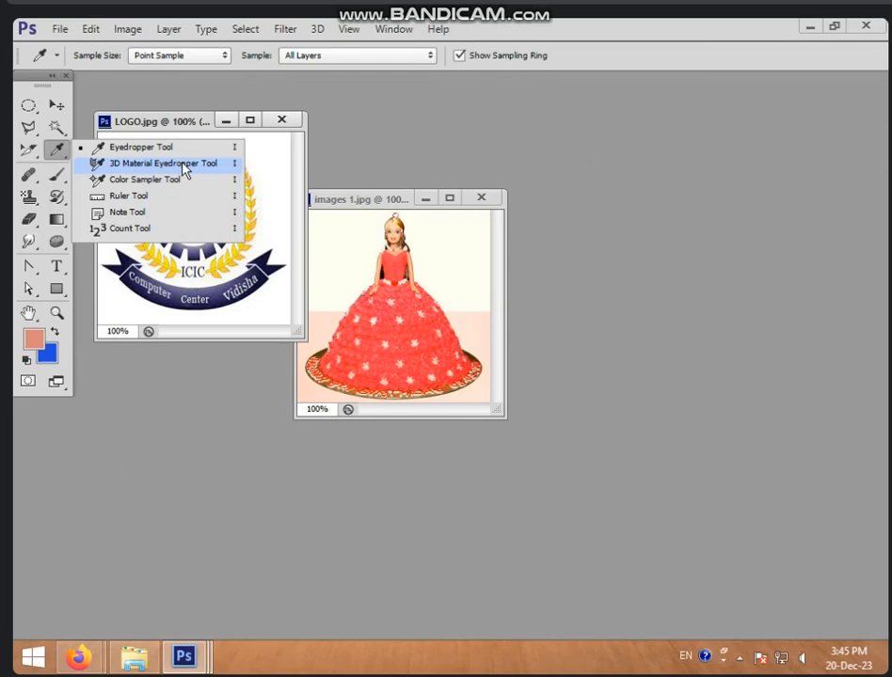
left_click(185, 170)
right_click(56, 150)
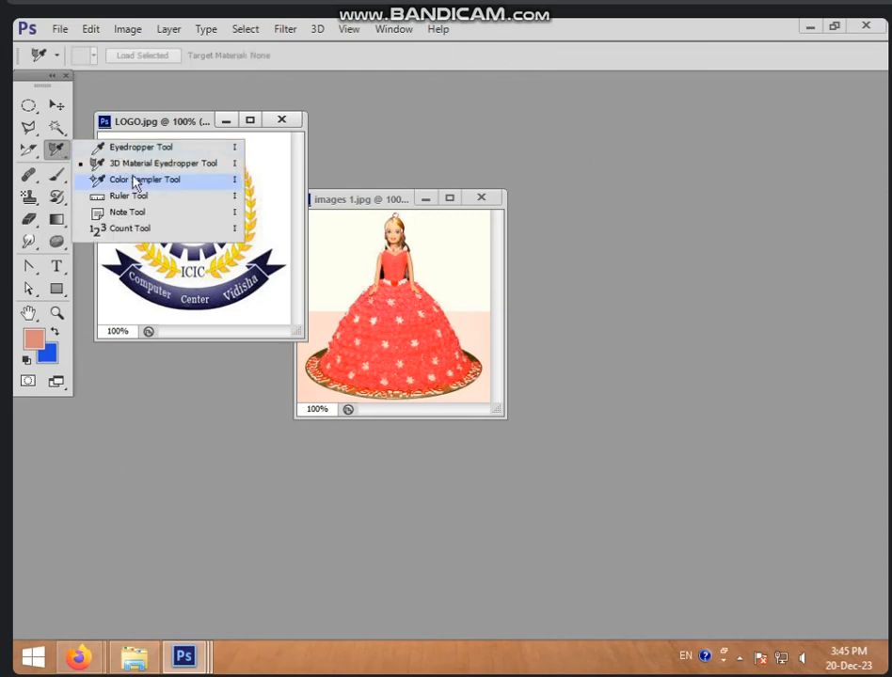
left_click(177, 166)
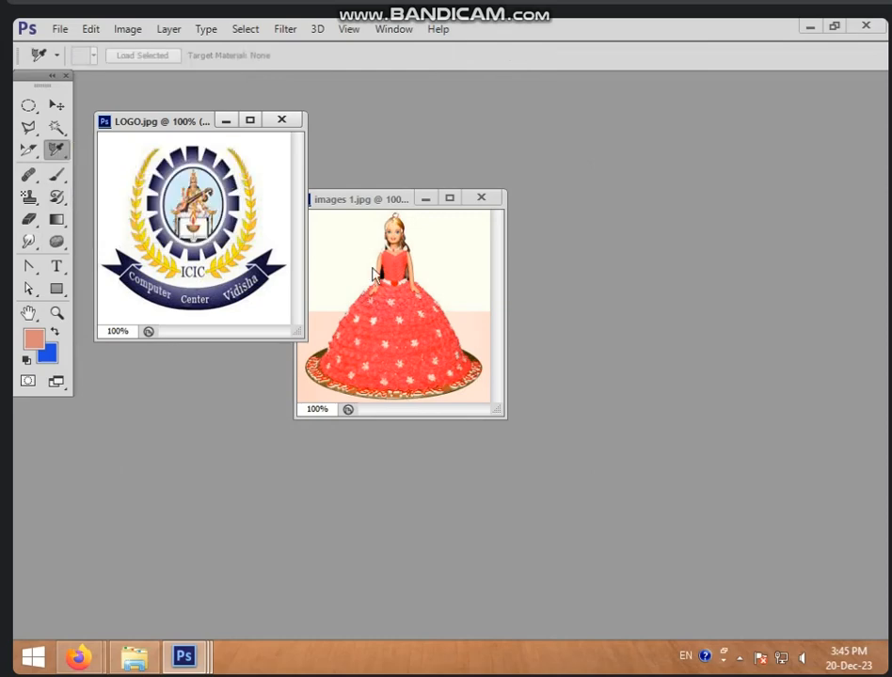
Step: Place a color sampler in the light-blue centre of the LOGO image with the Color Sampler Tool and close the Info panel
right_click(59, 150)
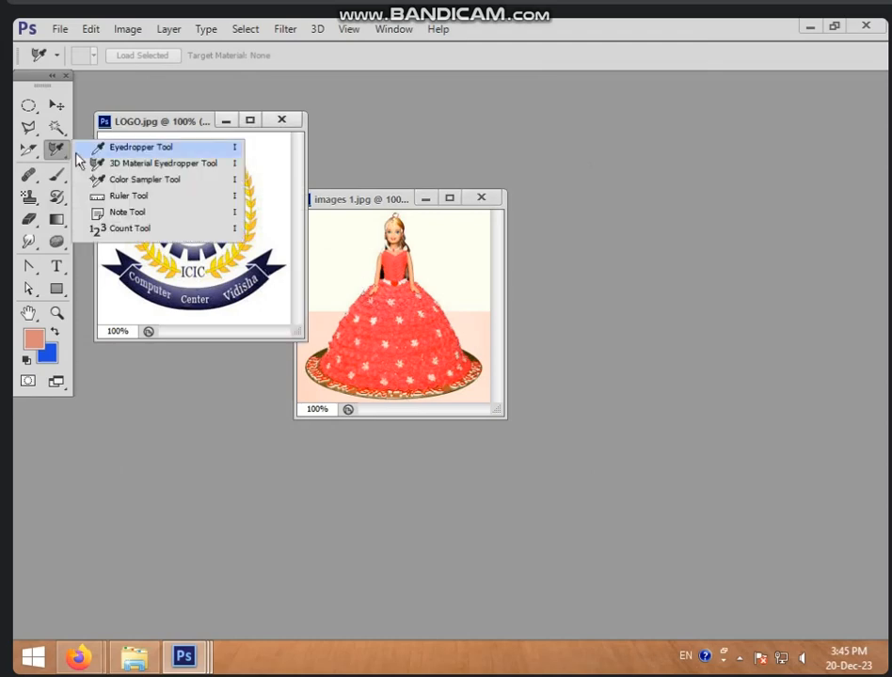
left_click(153, 180)
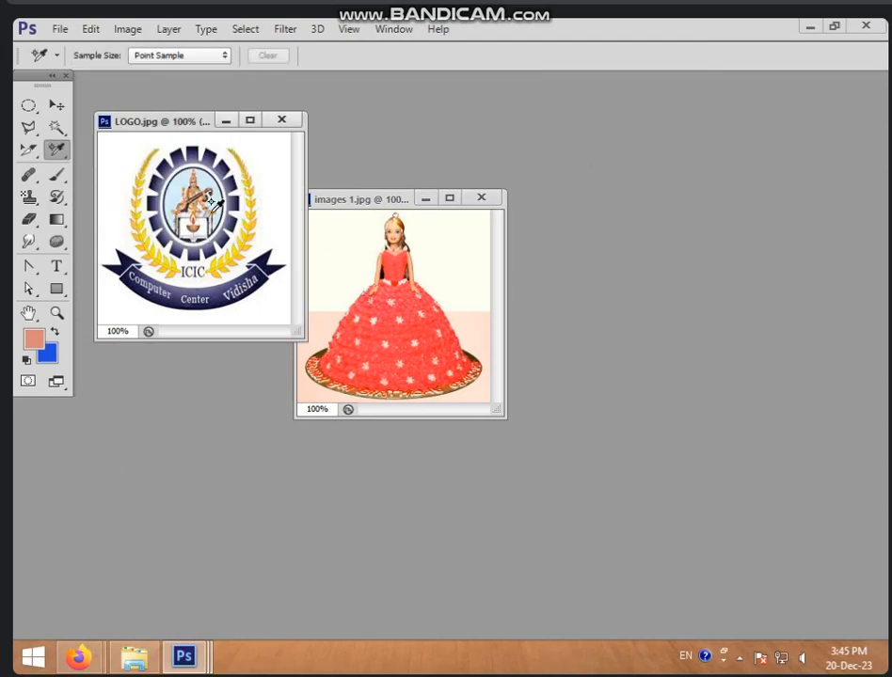
left_click(162, 153)
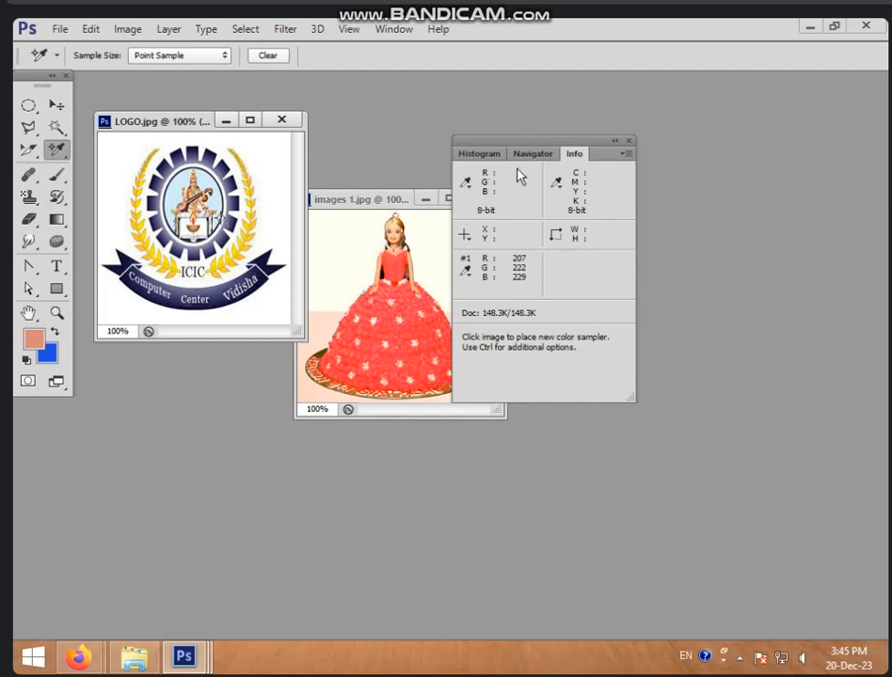
left_click(630, 143)
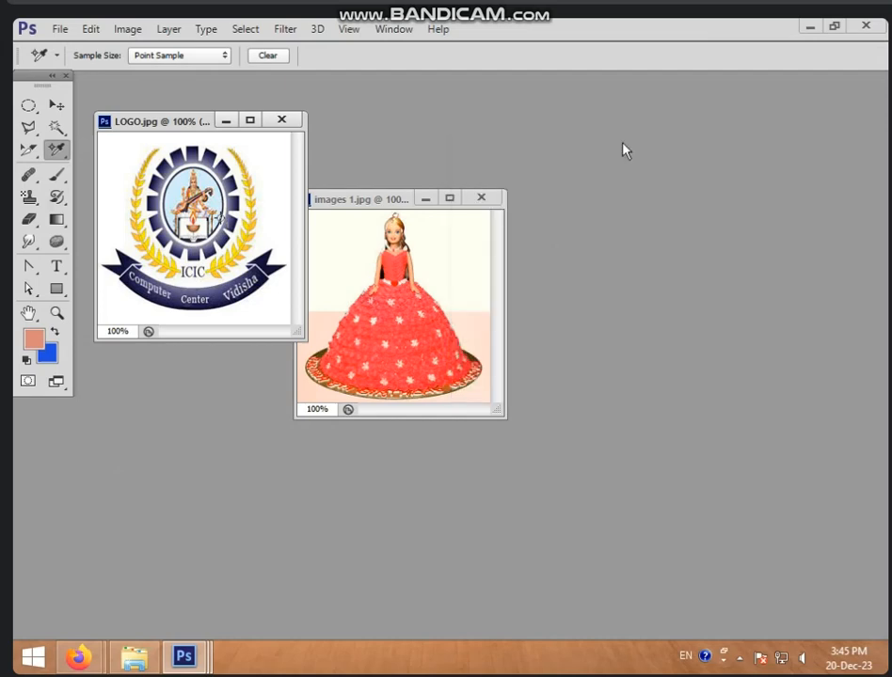
Step: Place a color sampler on the upper part of the doll's red skirt in images 1
right_click(57, 148)
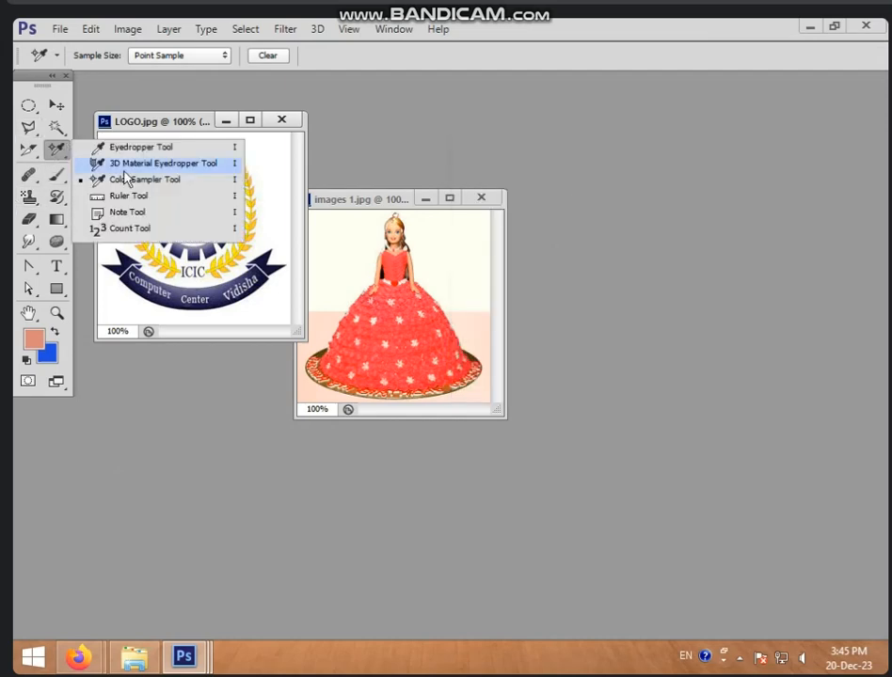
left_click(132, 180)
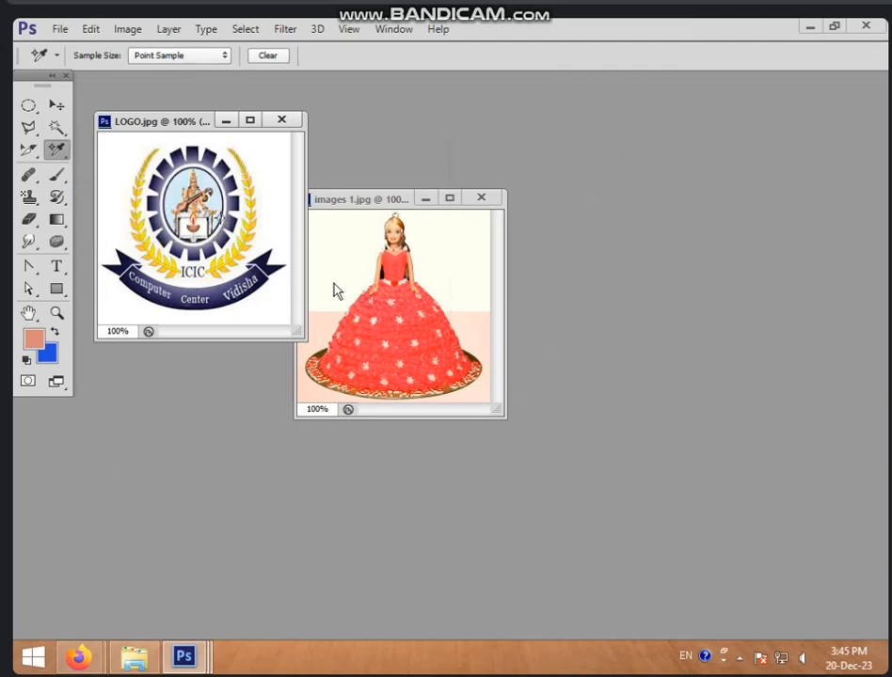
left_click(409, 313)
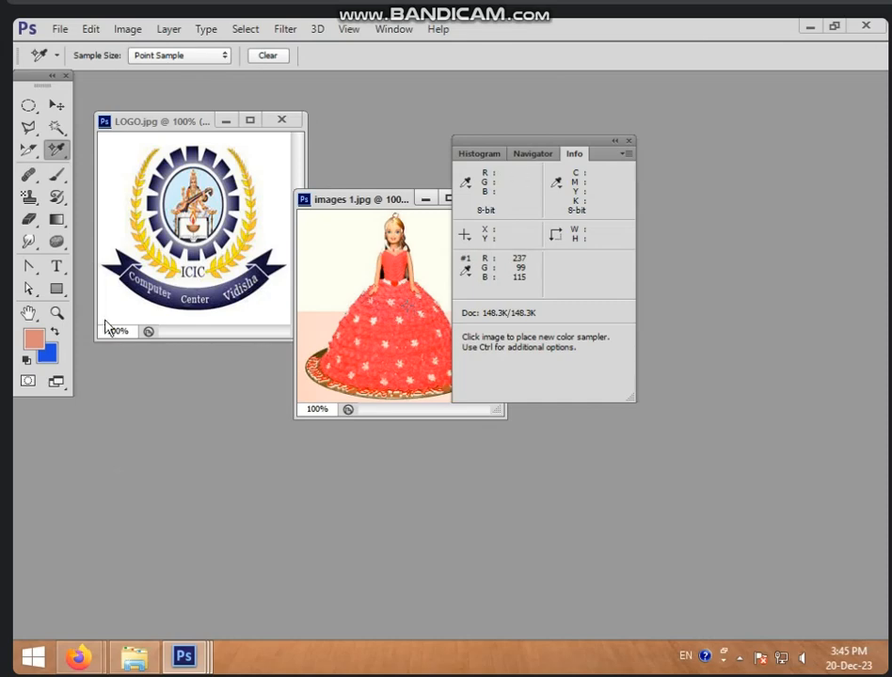
Step: Set the foreground colour to the dress sampler's values, R 237, G 99, B 115, and close the Info panel
left_click(33, 341)
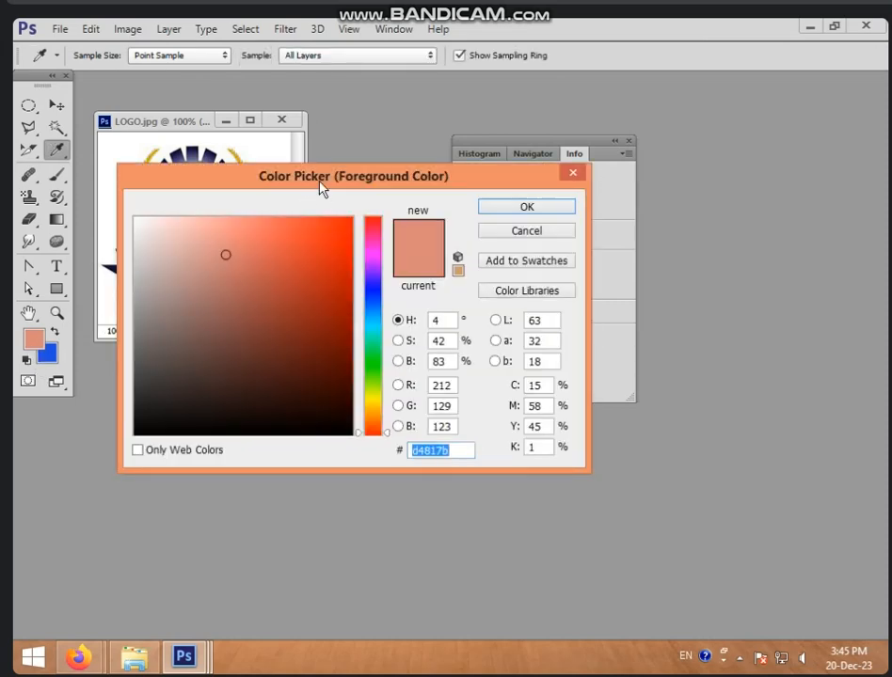
left_click_drag(322, 184, 245, 309)
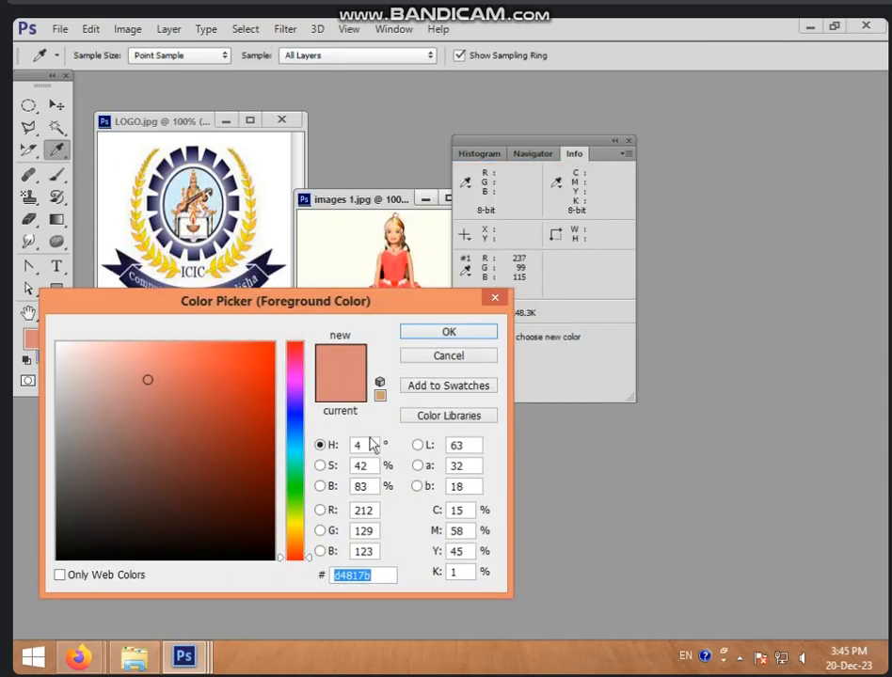
left_click(364, 509)
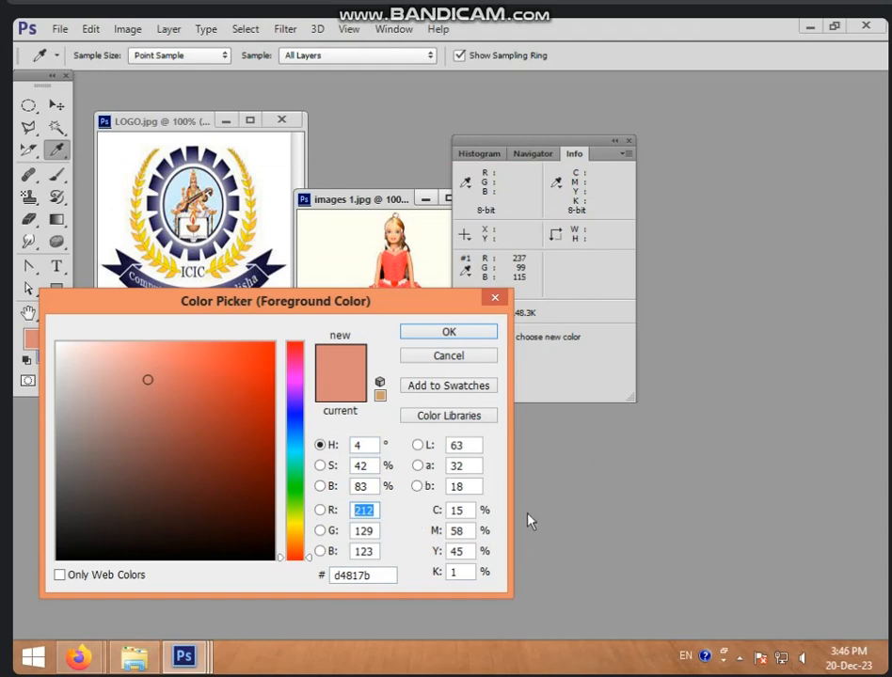
type("237")
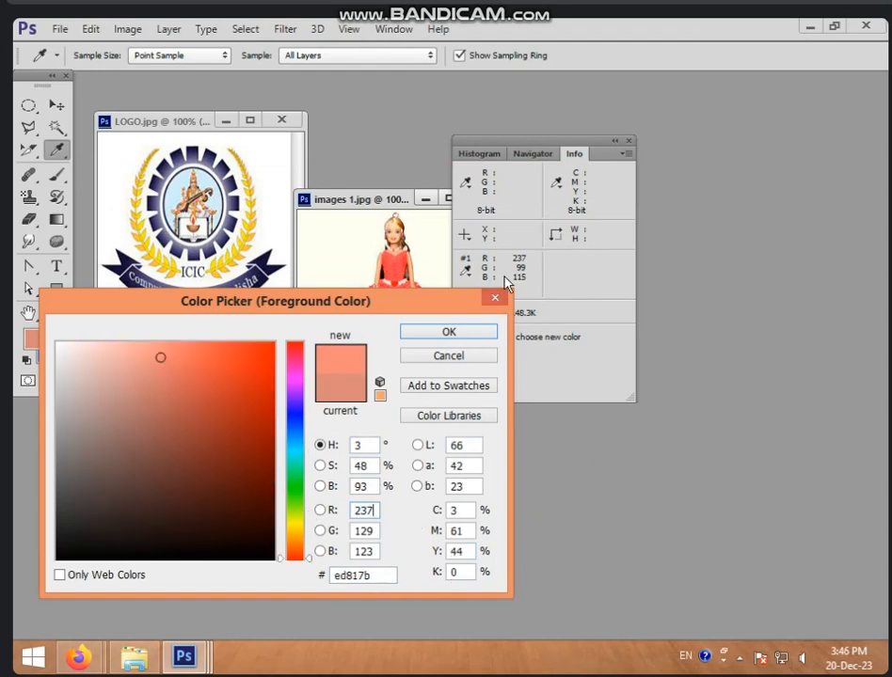
left_click(382, 534)
left_click_drag(374, 534, 313, 535)
type("99")
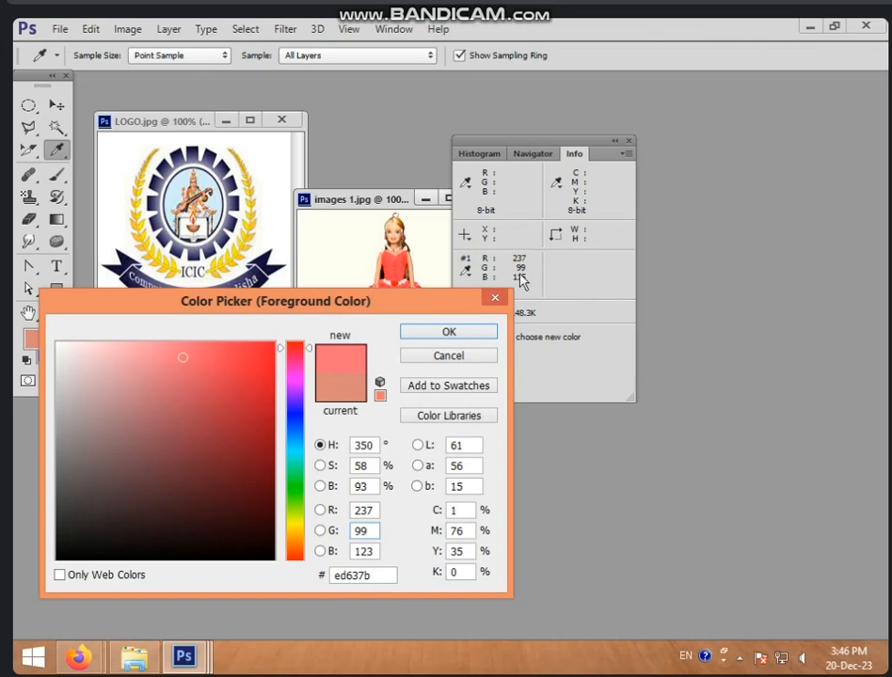
left_click_drag(372, 552, 313, 562)
type("115")
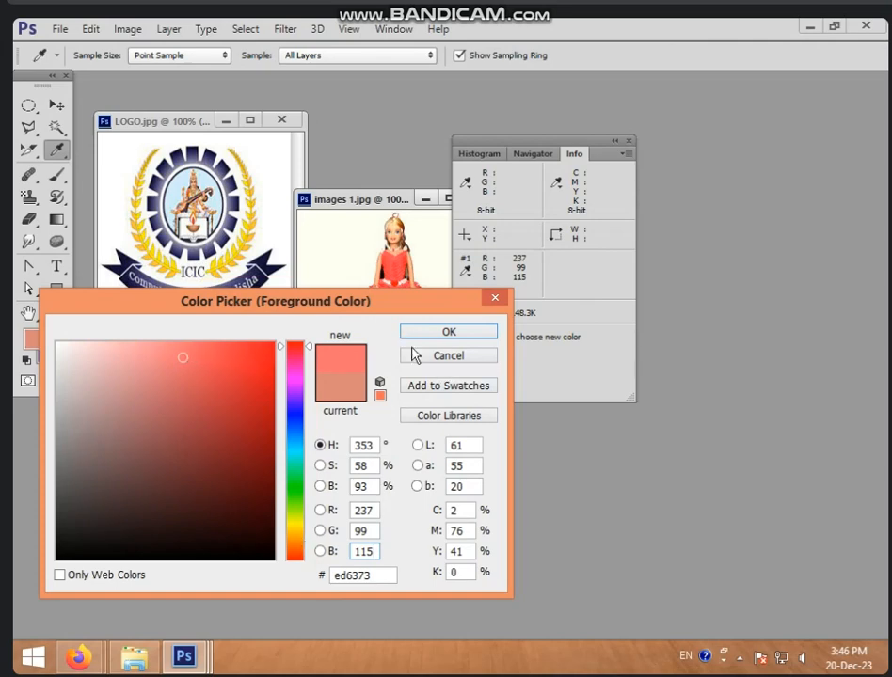
left_click(438, 335)
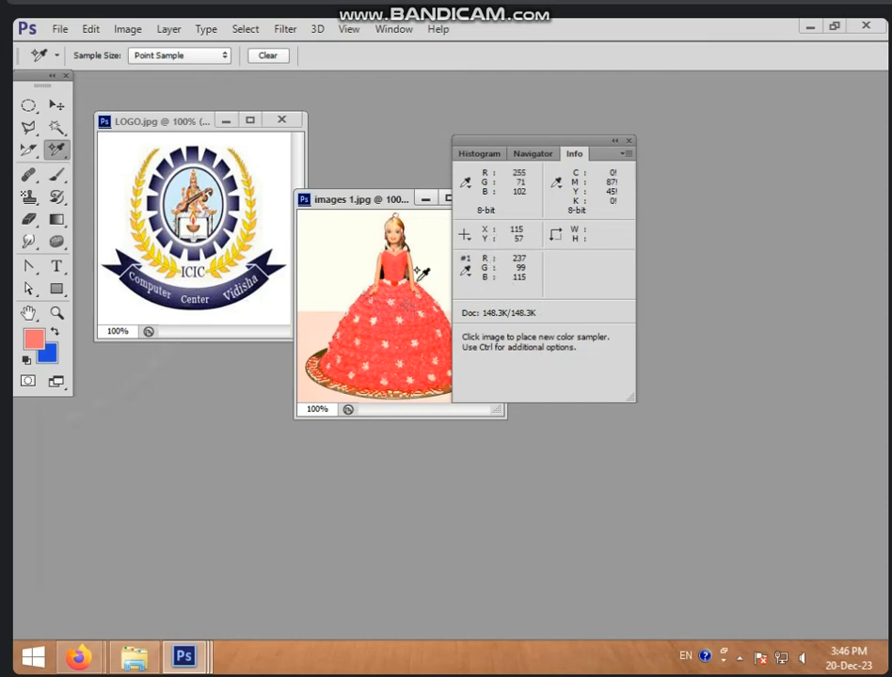
left_click(629, 143)
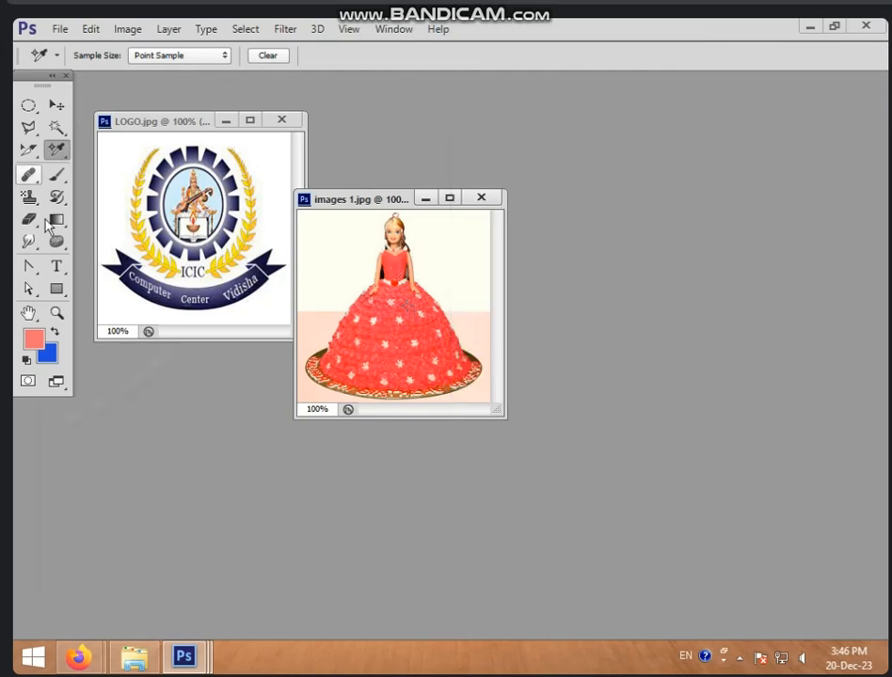
Step: Measure a vertical distance with the Ruler Tool from the upper edge of images 1 down to the doll's skirt
right_click(56, 152)
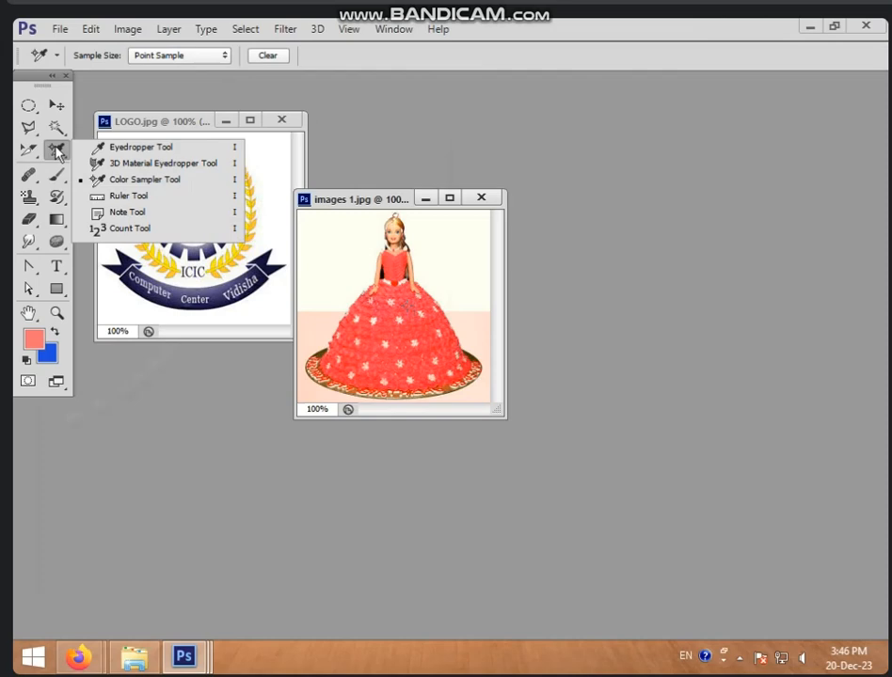
left_click(129, 199)
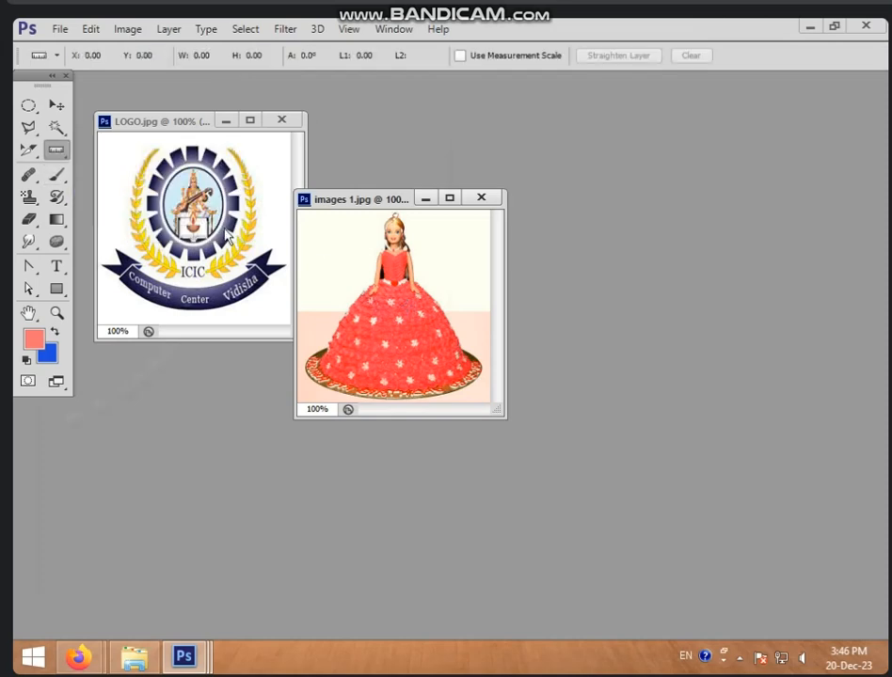
left_click_drag(343, 213, 341, 358)
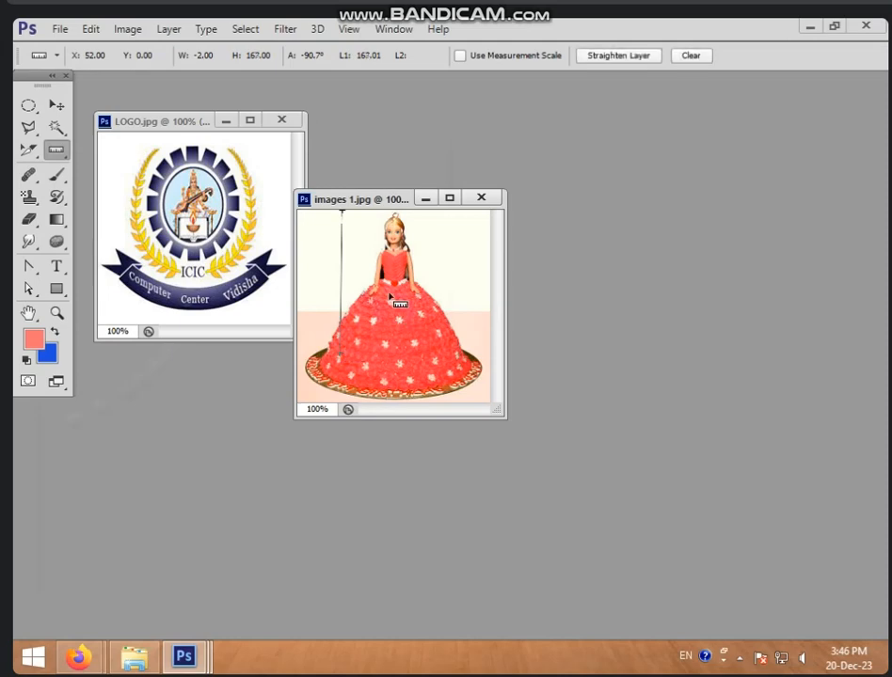
Step: Move the images 1 window clear of the LOGO window and close the images 1 document
left_click_drag(354, 201, 492, 187)
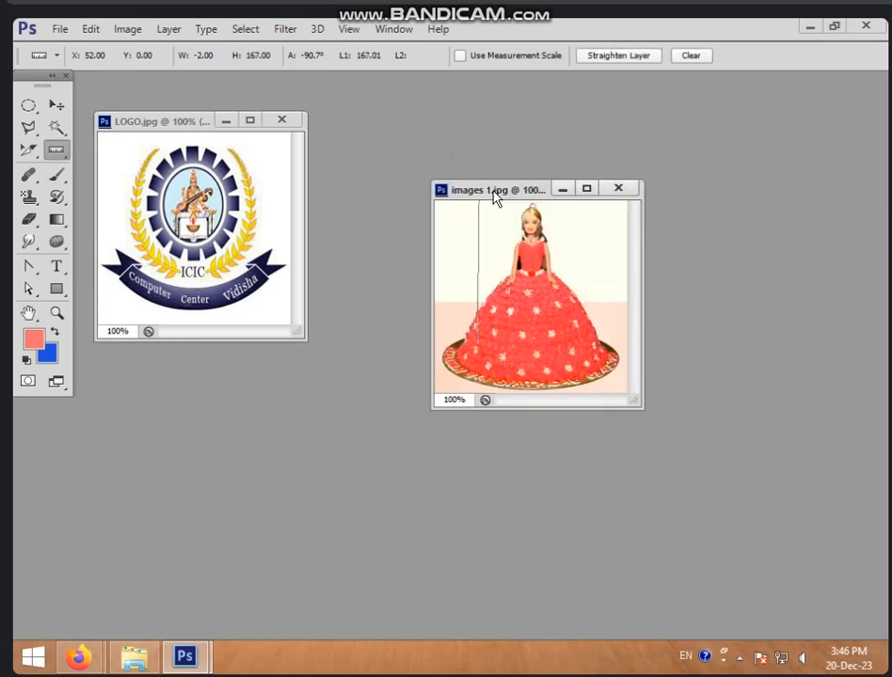
left_click(617, 186)
left_click(428, 269)
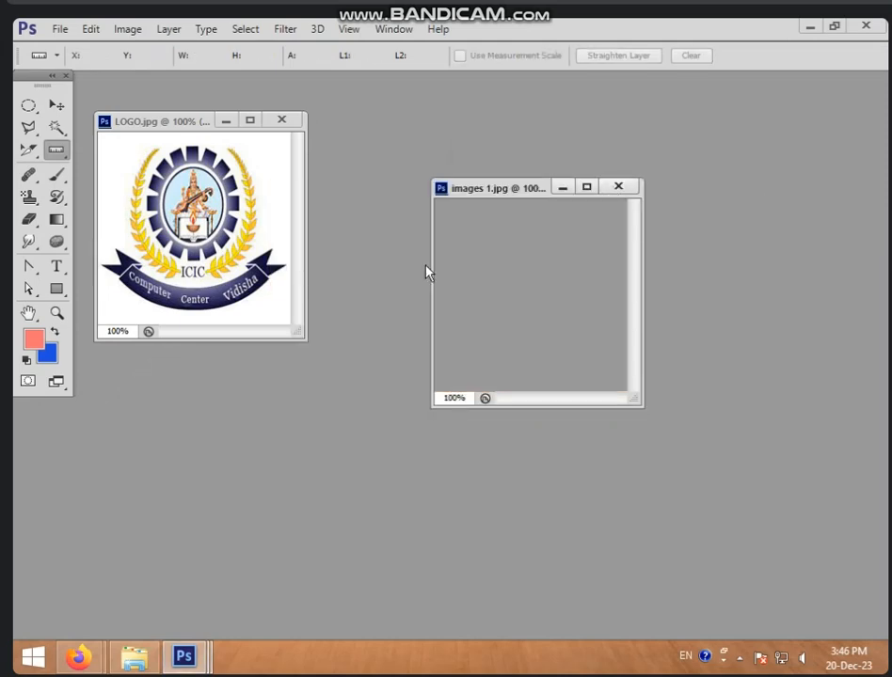
Step: Measure the logo with the Ruler Tool: vertically along its ring, horizontally across its centre, down to the banner, and below the banner's left end
mouse_move(158, 159)
left_mouse_down()
mouse_move(149, 300)
mouse_move(156, 278)
left_mouse_up()
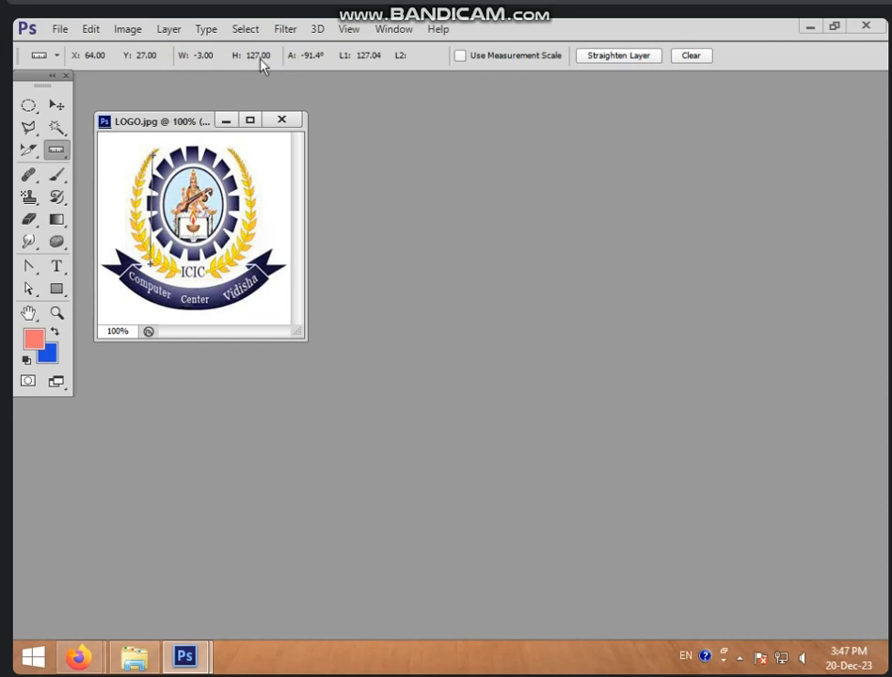
left_click_drag(160, 190, 312, 196)
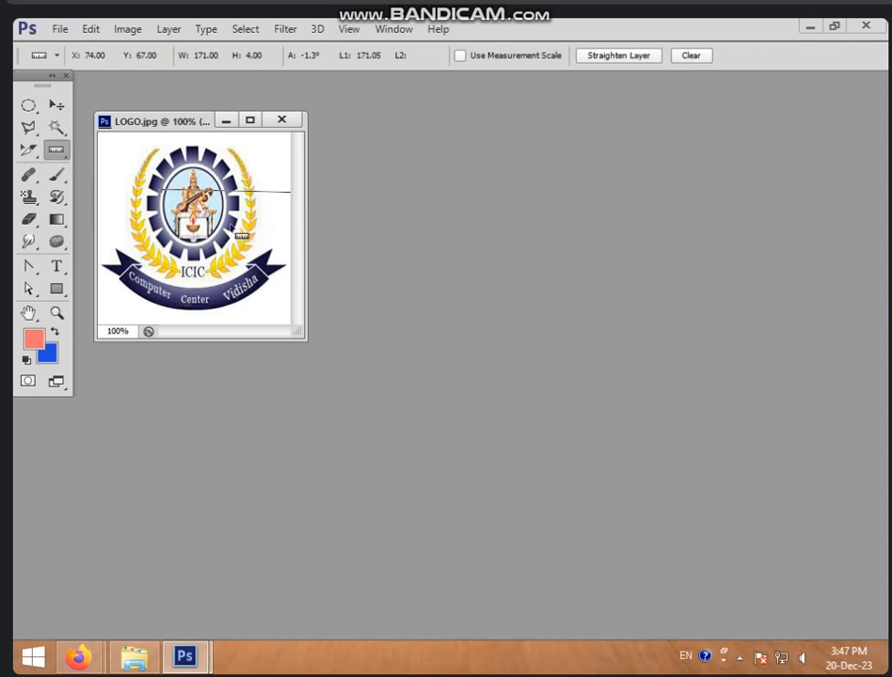
left_click_drag(160, 226, 150, 306)
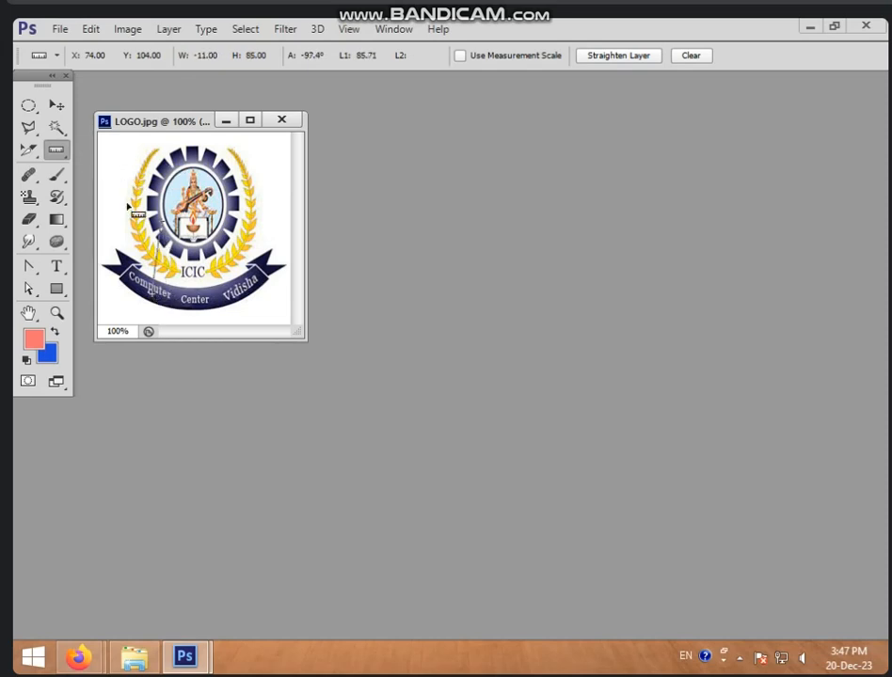
left_click_drag(109, 273, 110, 328)
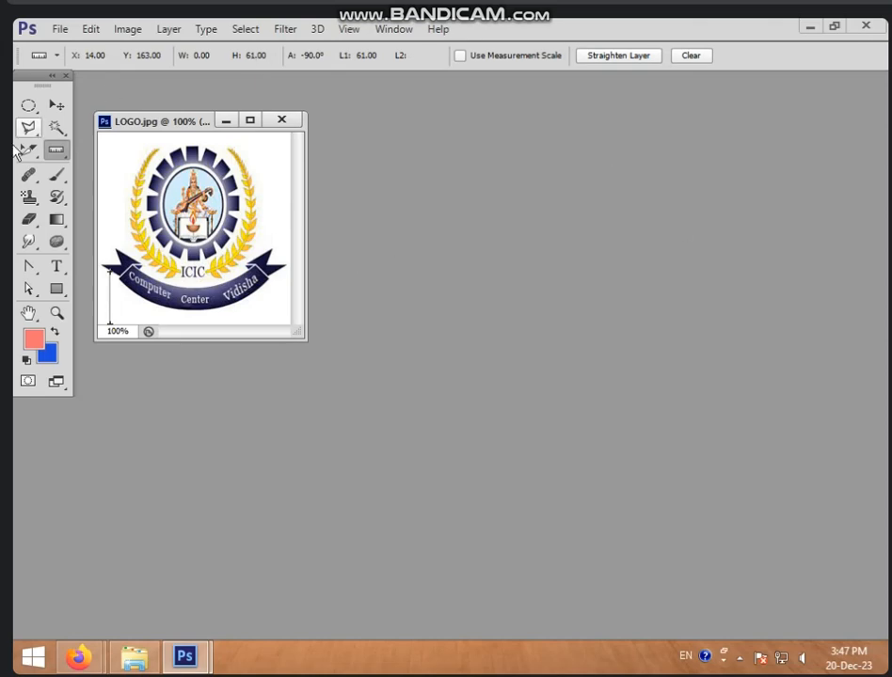
Step: Add a note reading "edit krna" beside the logo's upper-right wheat ear with the Note Tool and close the Notes panel
left_click(58, 153)
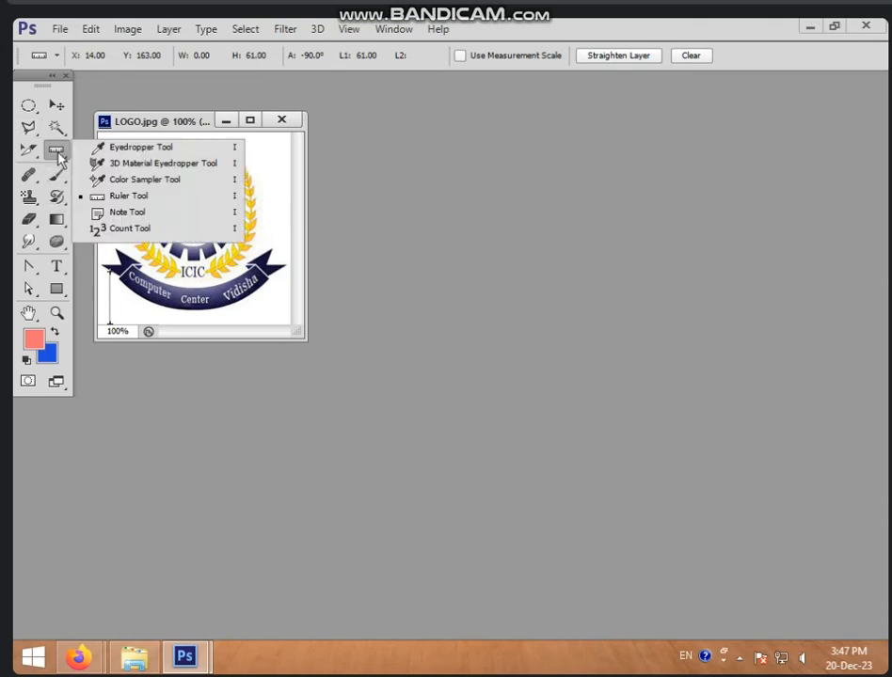
left_click(135, 216)
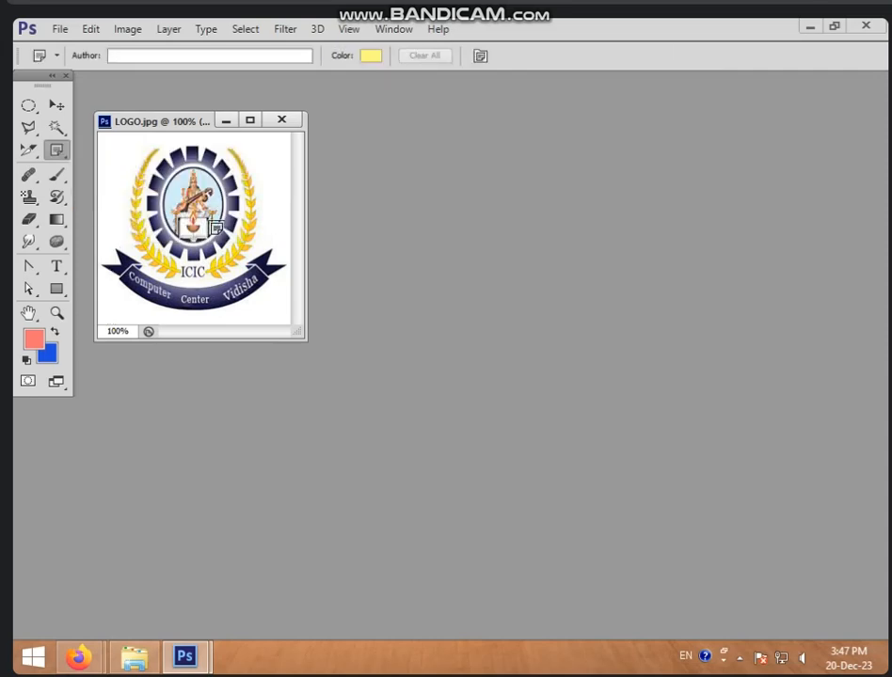
left_click(254, 149)
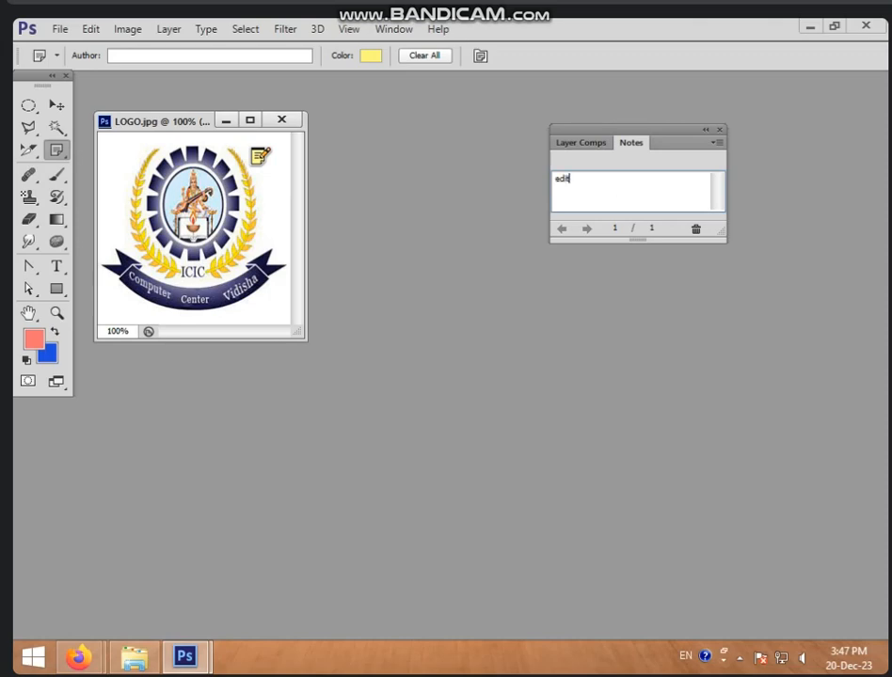
type("edit krna")
left_click(719, 131)
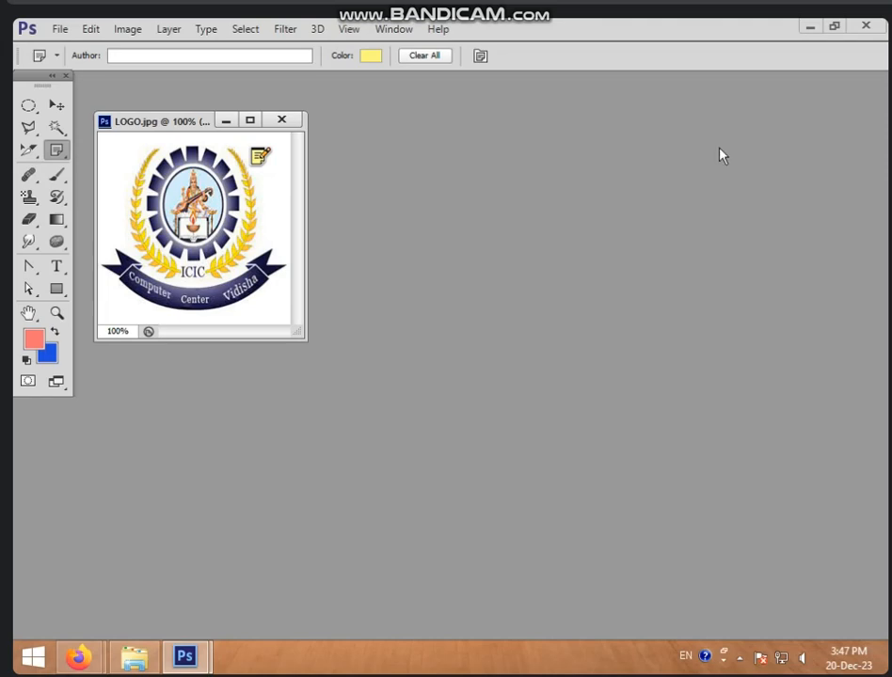
Step: Bring up the available commands for the note placed on the LOGO image
right_click(260, 158)
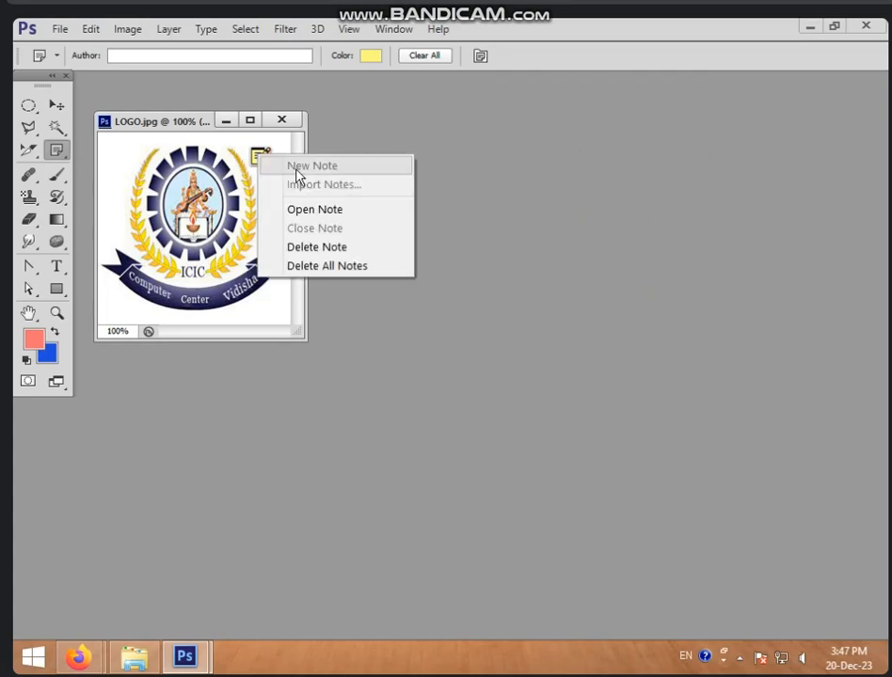